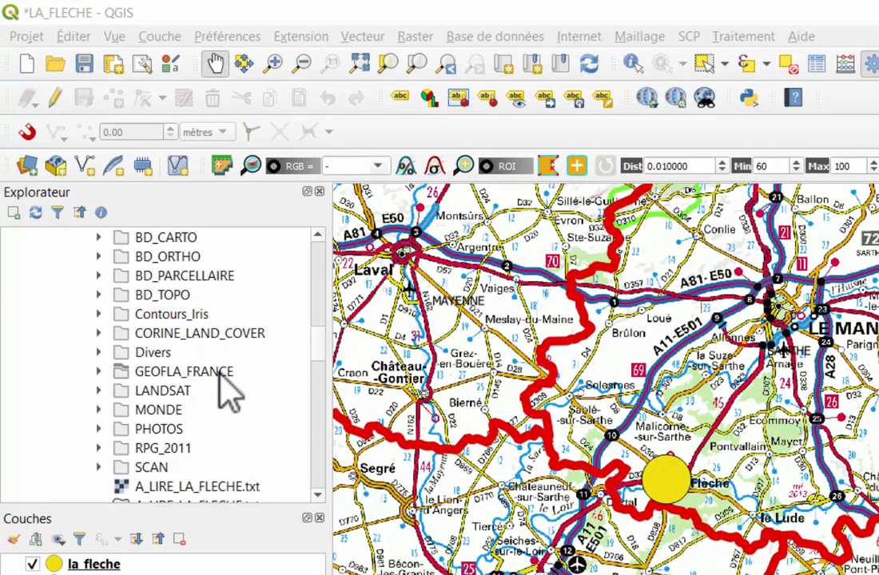
# Add REGIONS.shp from the GEOFLA_FRANCE folder to the map as a layer
pyautogui.doubleClick(220, 373)
pyautogui.scroll(-2, 223, 375)
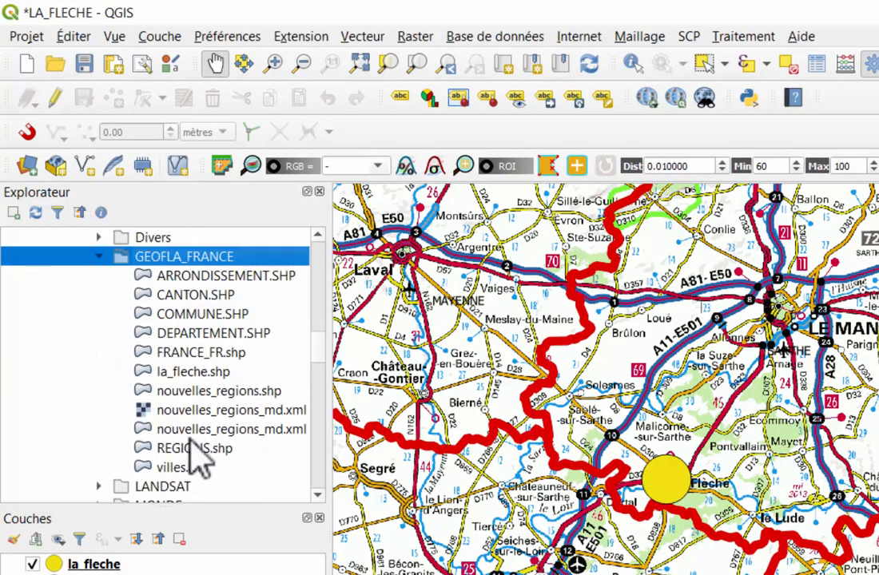
pyautogui.moveTo(192, 448); pyautogui.dragTo(581, 517)
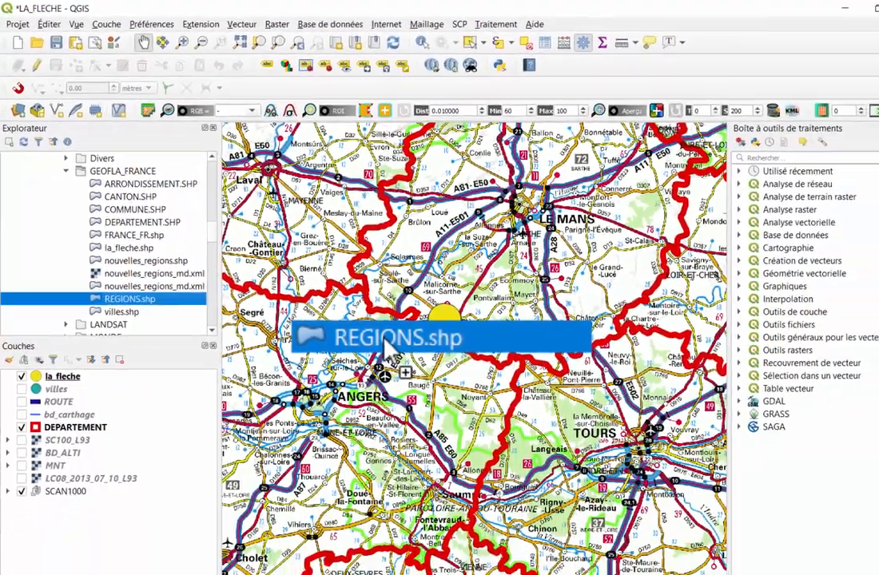
pyautogui.moveTo(384, 342); pyautogui.dragTo(387, 346)
pyautogui.scroll(-5, 393, 332)
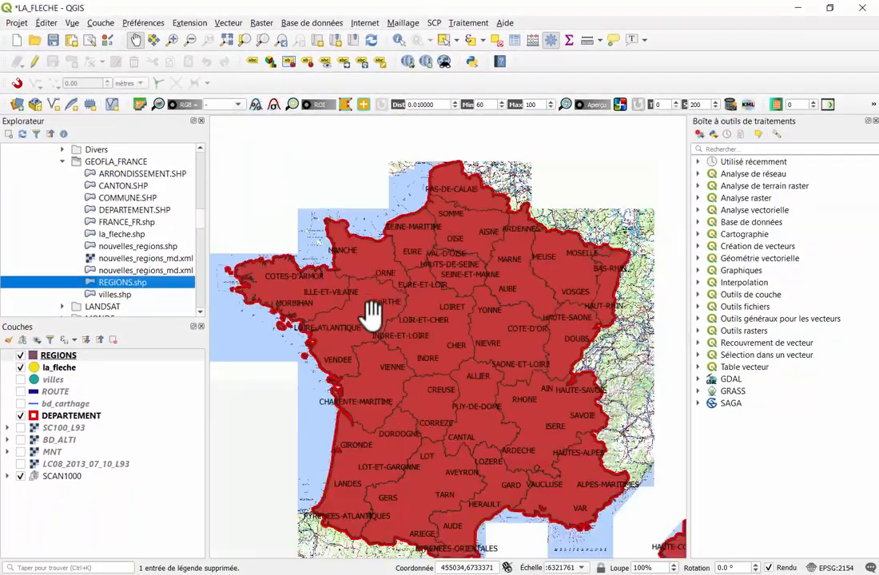
# Examine the fields in the REGIONS layer's attribute table and close it
pyautogui.moveTo(477, 338); pyautogui.dragTo(475, 303)
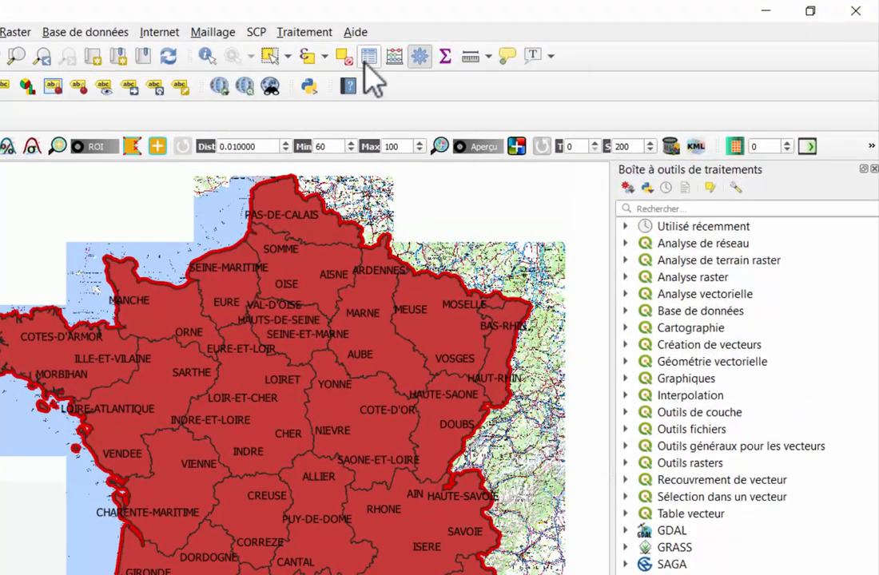
pyautogui.click(367, 58)
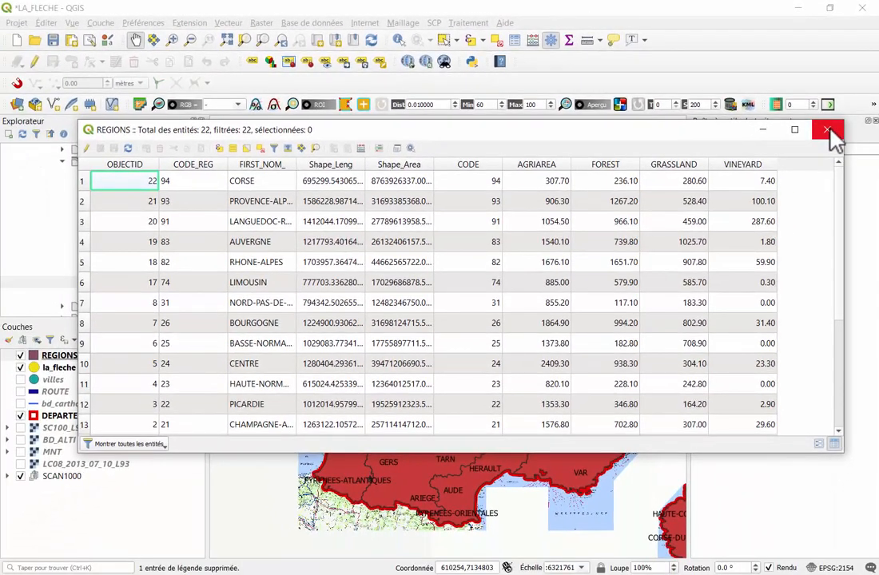
pyautogui.click(807, 181)
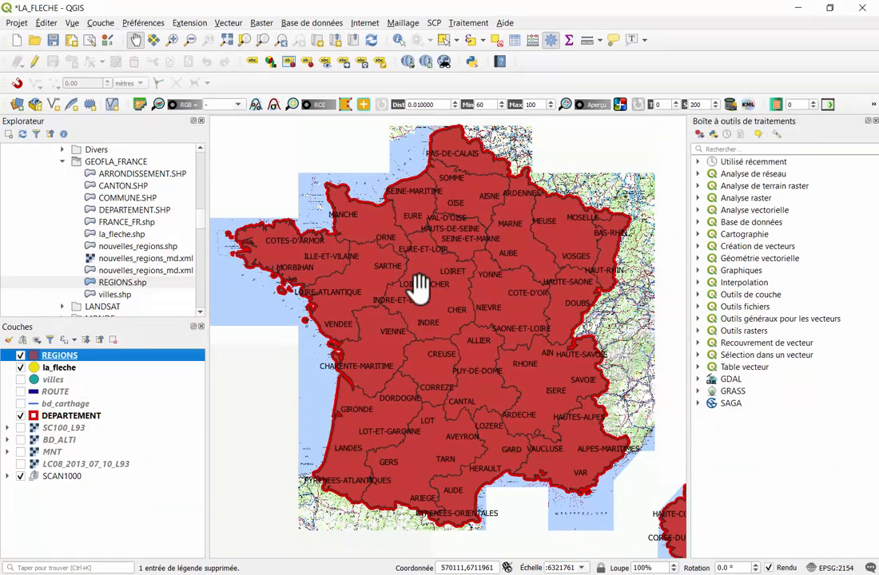
# Choose exploitations_regions.csv from the LA_FLECHE folder as the source file for a delimited text layer
pyautogui.click(63, 162)
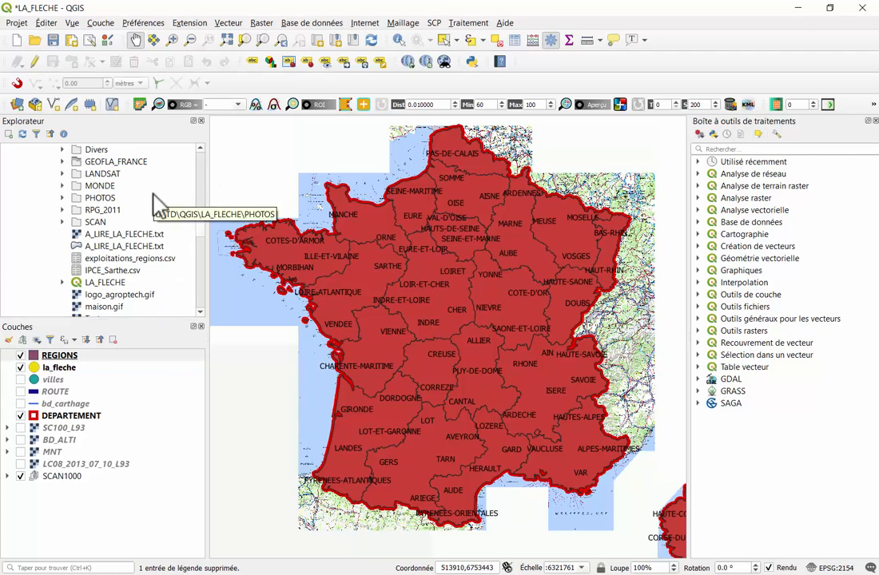
pyautogui.click(133, 259)
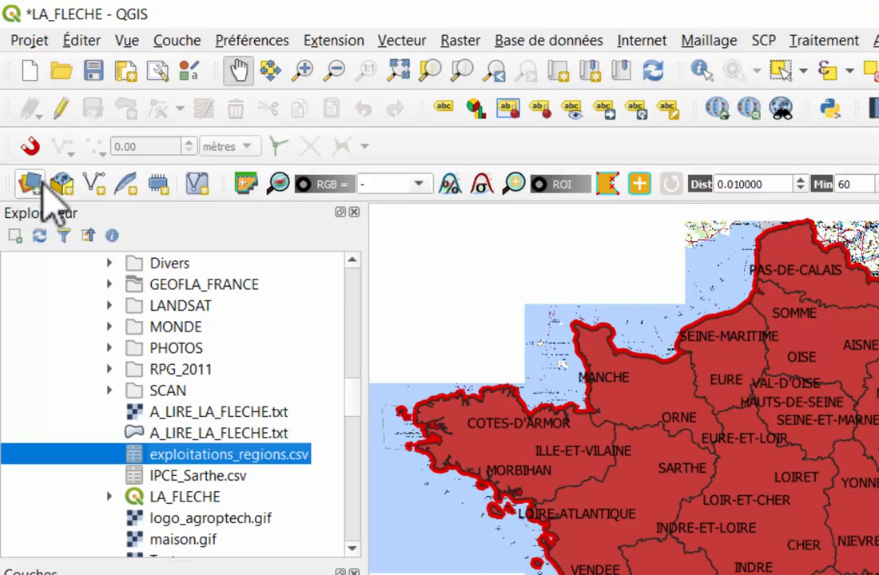
pyautogui.click(40, 188)
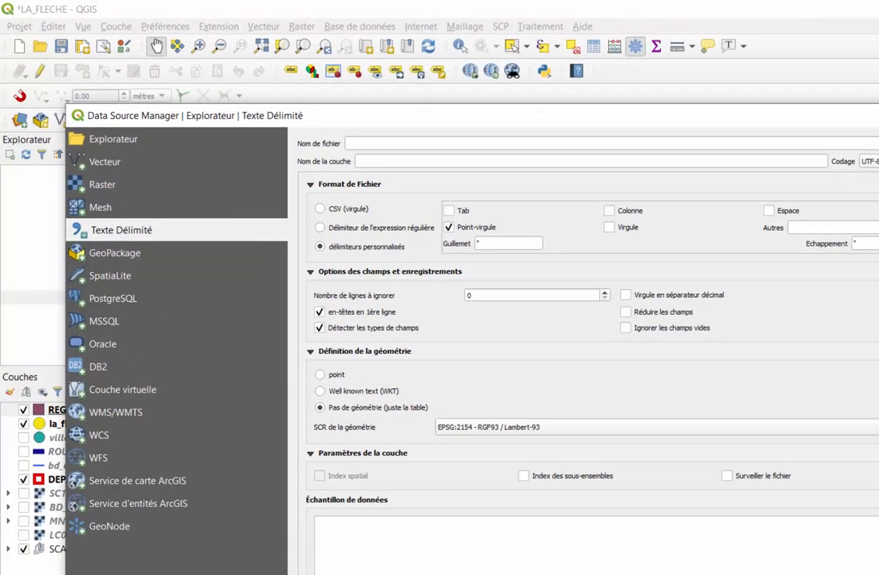
pyautogui.click(877, 143)
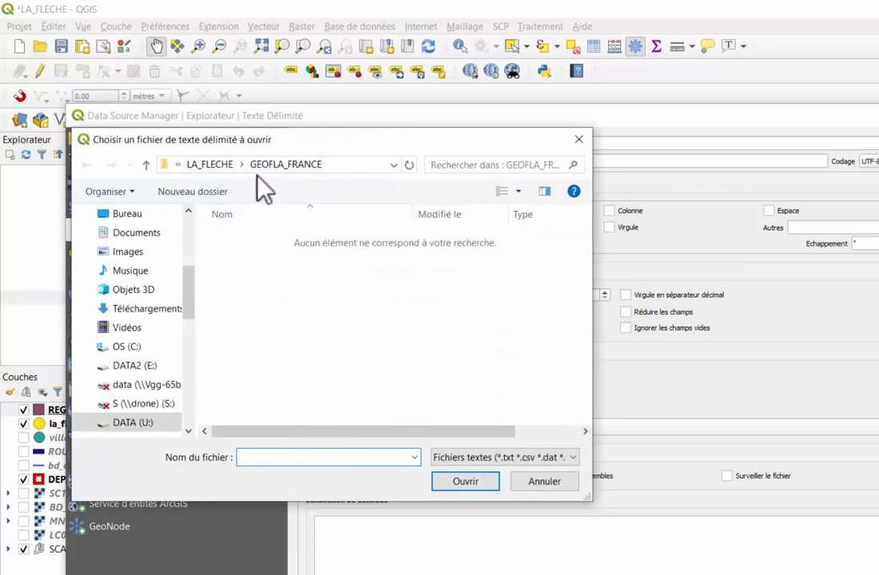
pyautogui.click(212, 164)
pyautogui.scroll(-3, 323, 292)
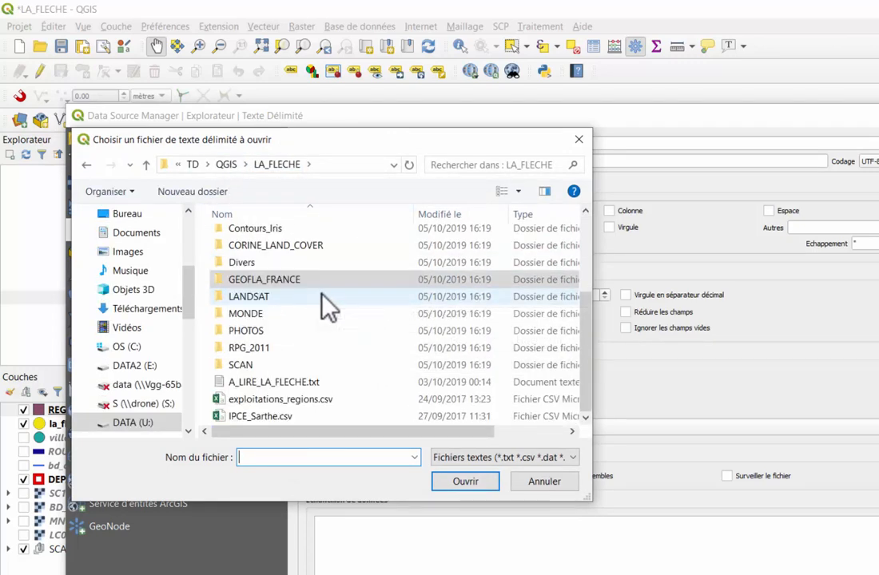
pyautogui.doubleClick(312, 399)
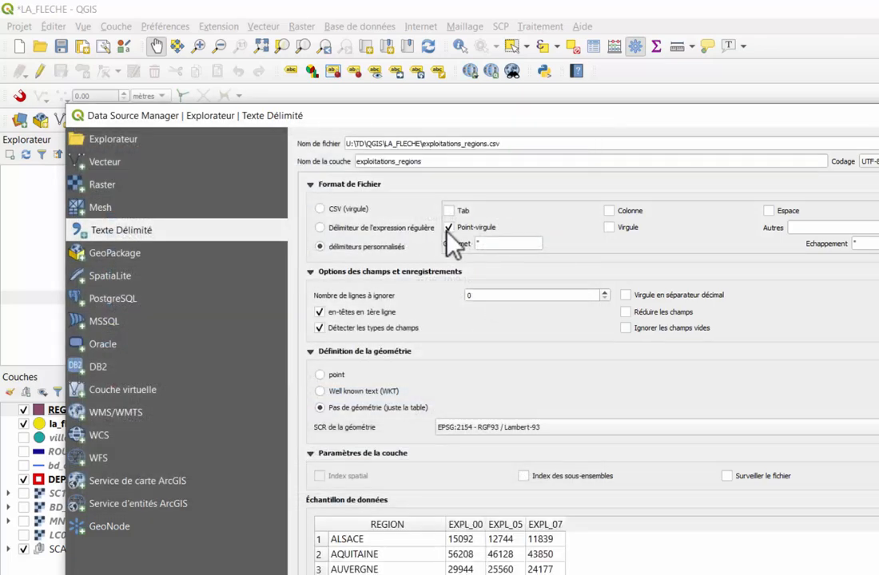
# Switch to File Explorer and open the folder TD\QGIS\LA_FLECHE on the DATA (U:) drive
pyautogui.moveTo(0, 160)
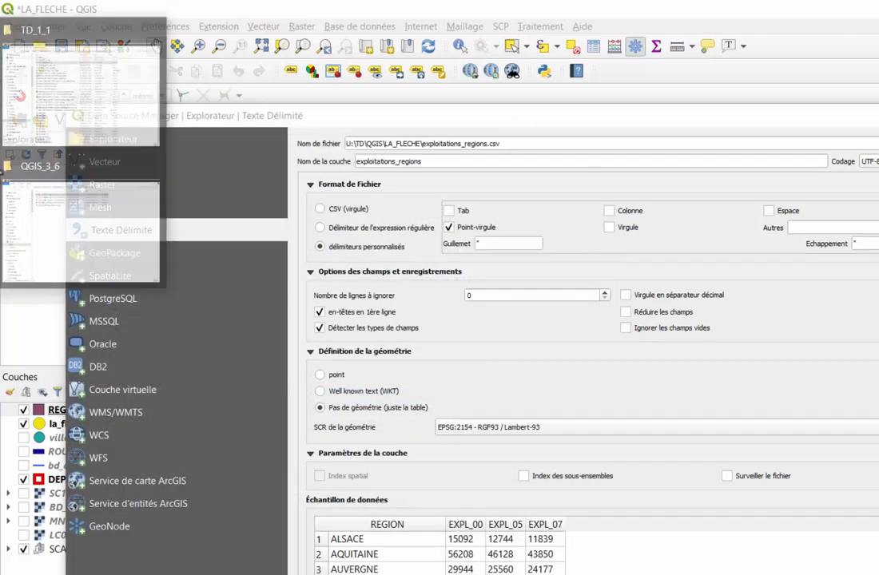
pyautogui.moveTo(107, 112)
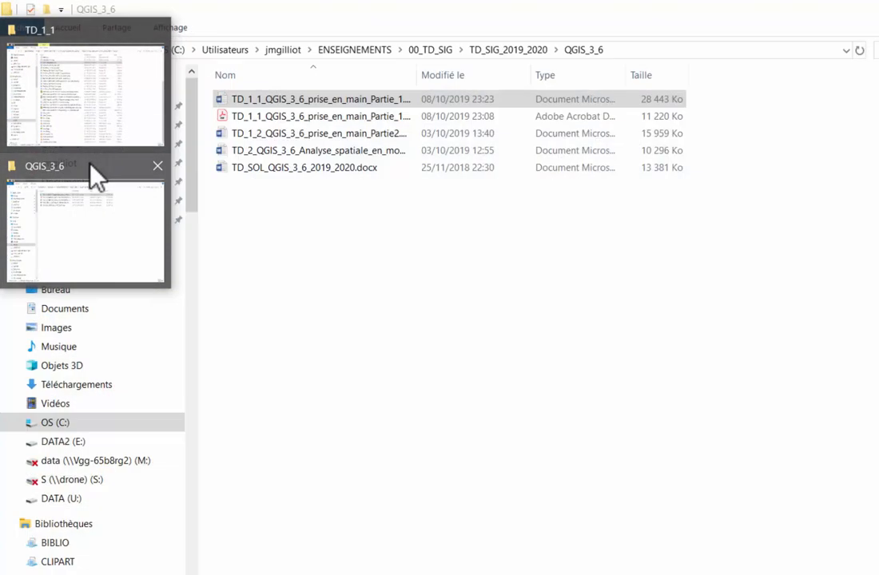
pyautogui.click(104, 171)
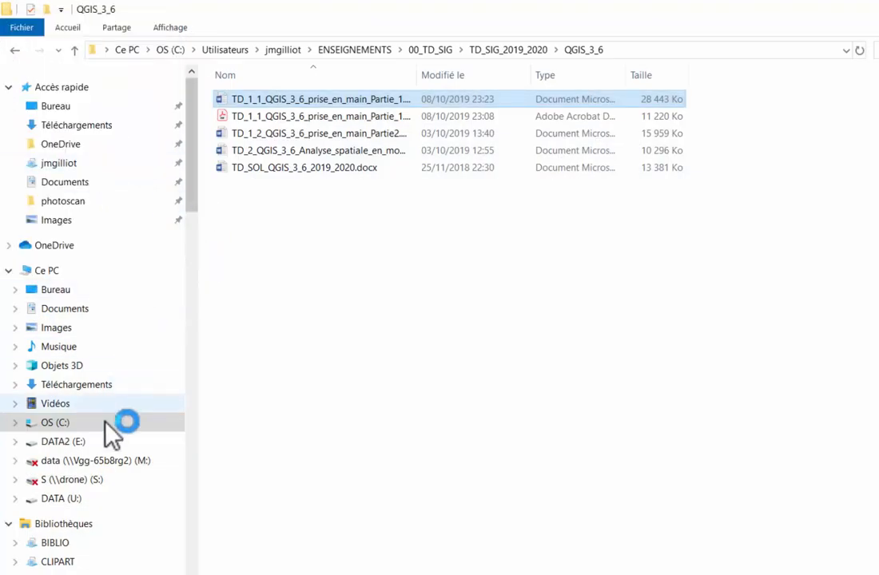
pyautogui.click(72, 499)
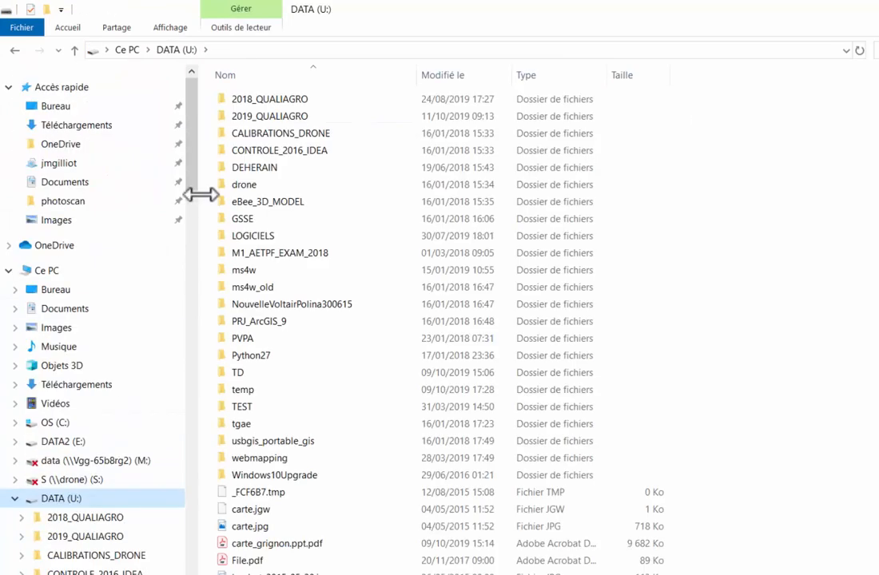
pyautogui.scroll(-3, 300, 336)
pyautogui.doubleClick(242, 233)
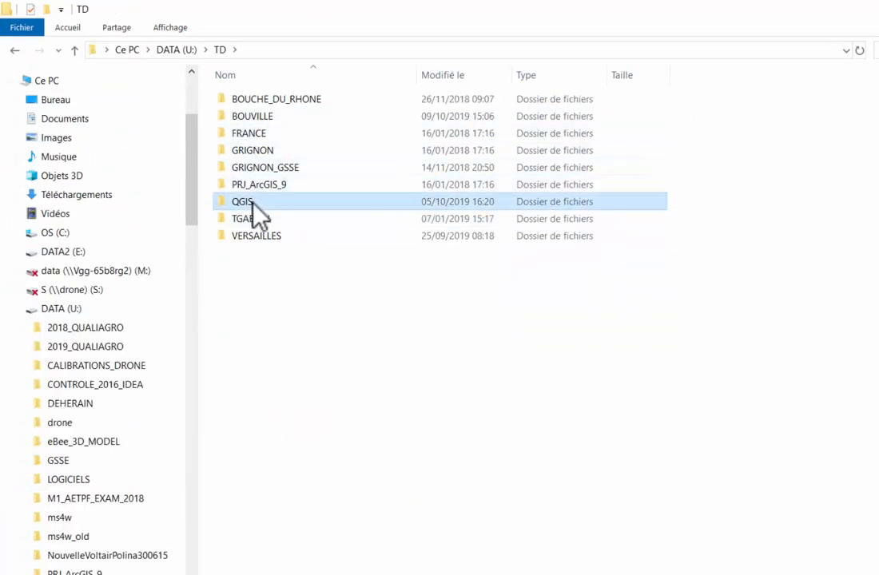
pyautogui.doubleClick(252, 203)
pyautogui.doubleClick(274, 154)
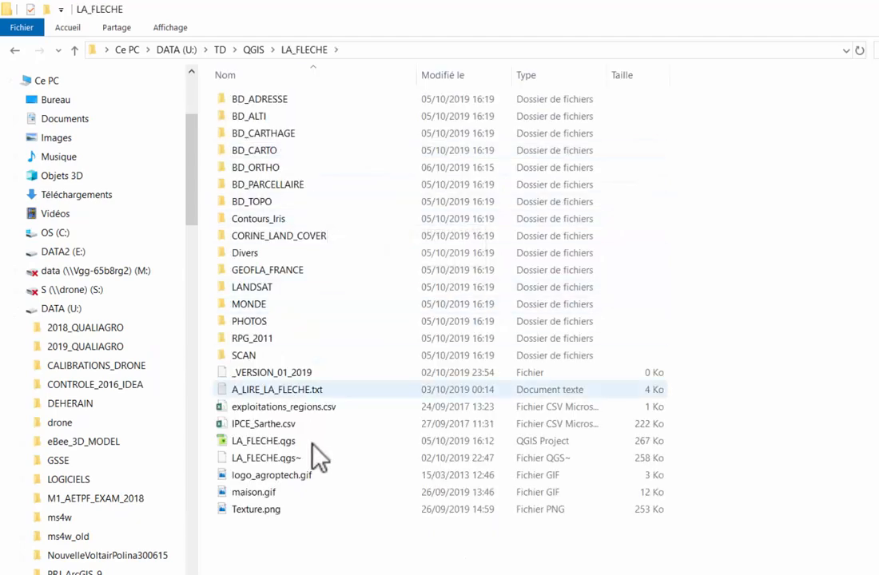
# Open exploitations_regions.csv in Notepad++ to examine its header row and field separator, and return to QGIS
pyautogui.rightClick(273, 405)
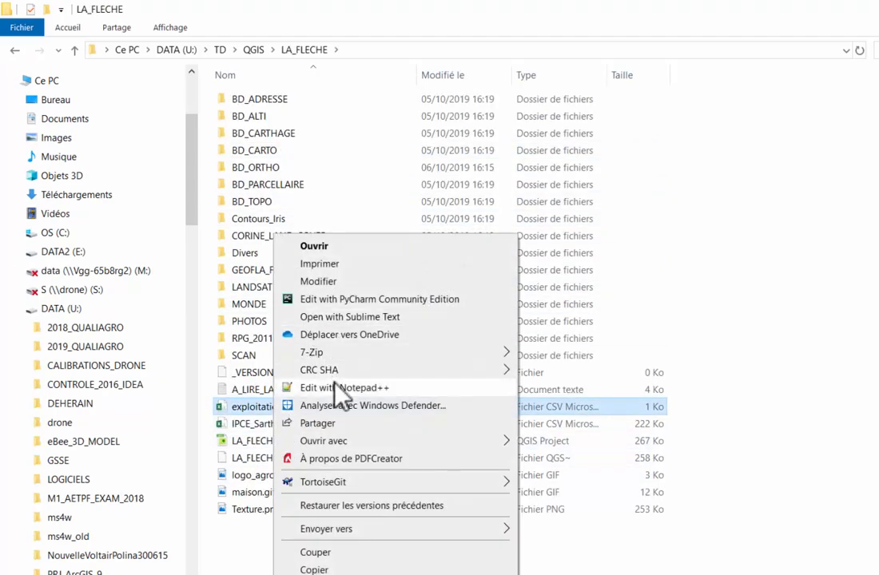
pyautogui.click(337, 387)
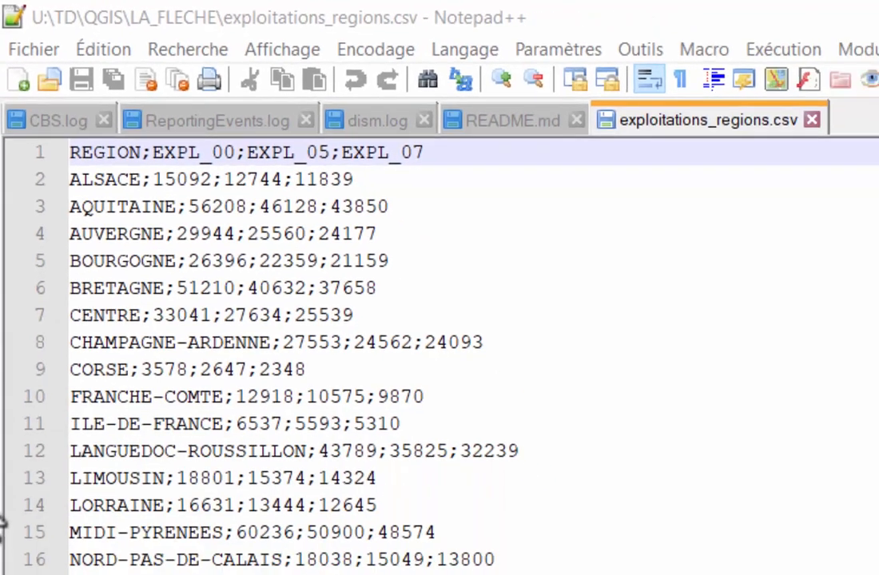
pyautogui.click(4, 526)
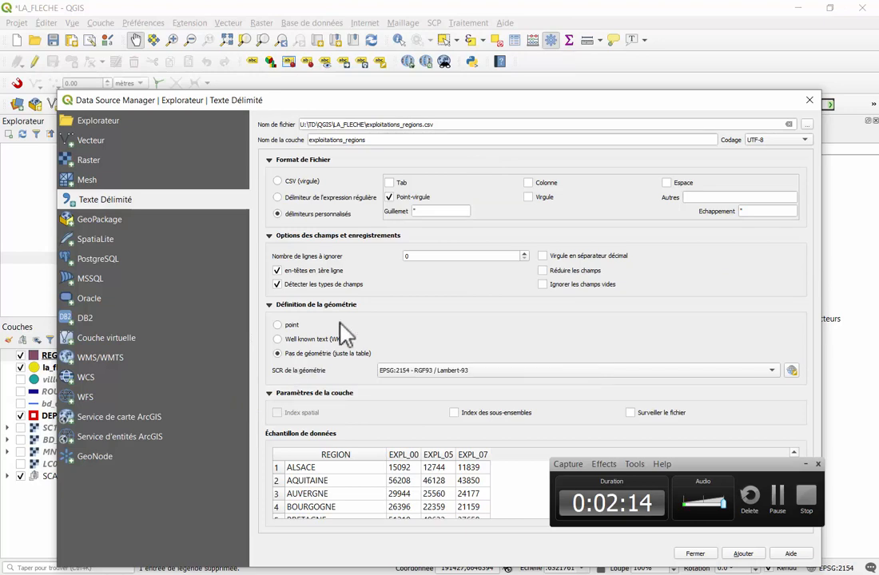
# Add the semicolon-delimited exploitations_regions table to the project without geometry and close the data source manager
pyautogui.moveTo(413, 97); pyautogui.dragTo(411, 50)
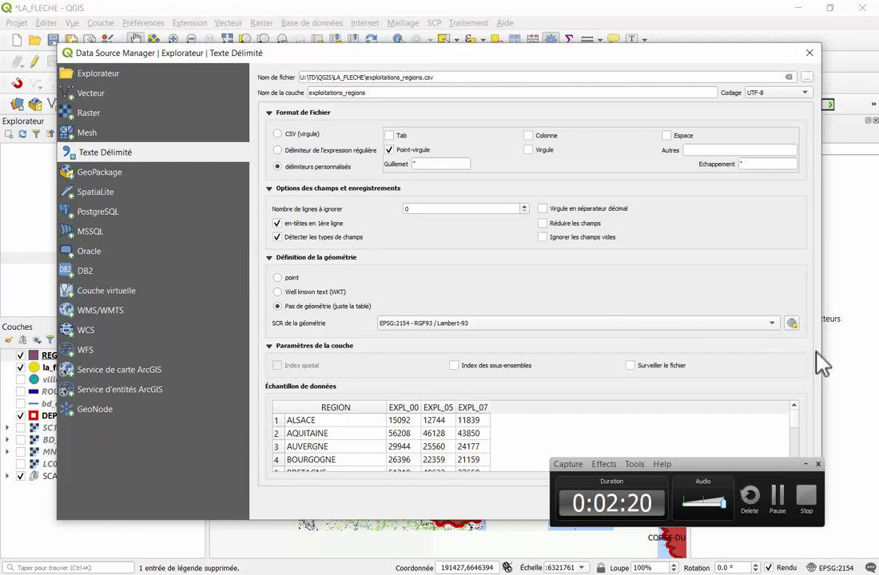
pyautogui.moveTo(760, 58); pyautogui.dragTo(450, 14)
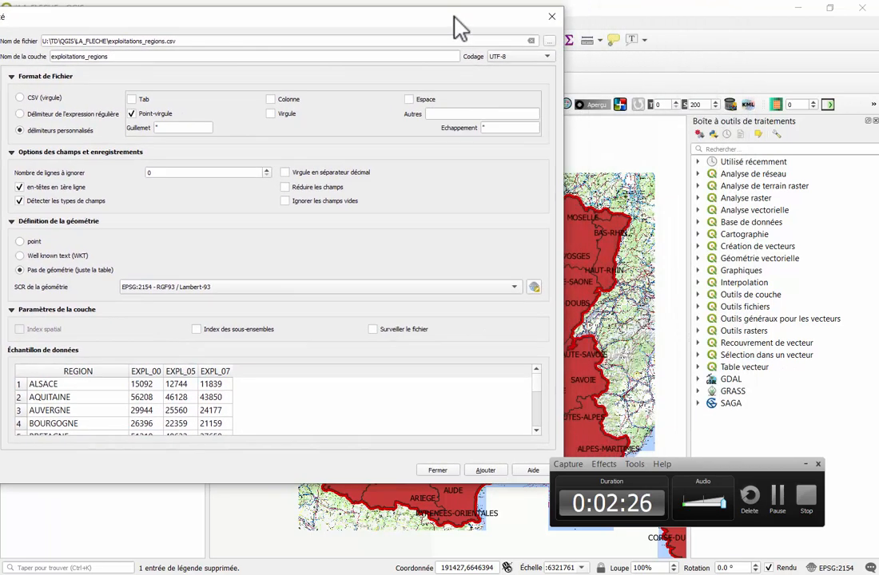
pyautogui.click(484, 470)
pyautogui.click(438, 471)
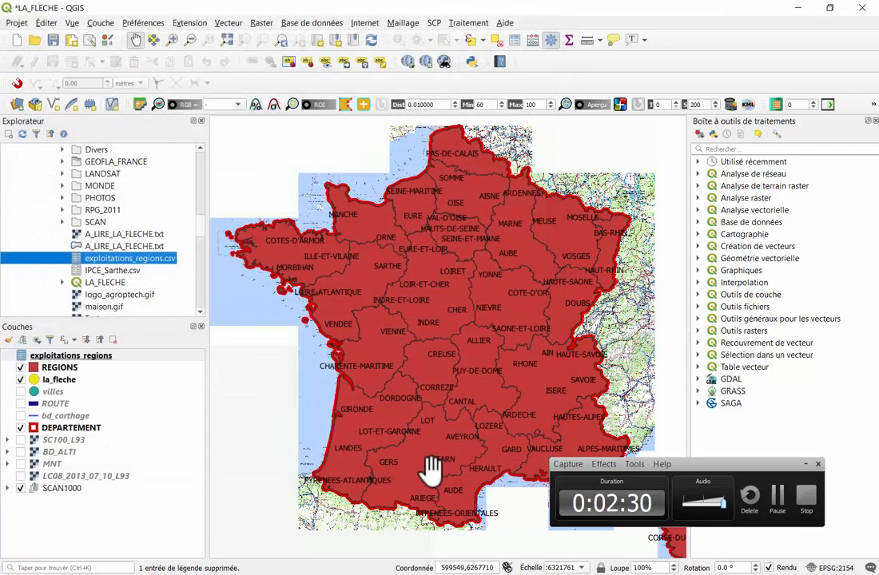
# Examine the exploitations_regions attribute table with its REGION and EXPL_00 columns widened, and close it
pyautogui.click(96, 356)
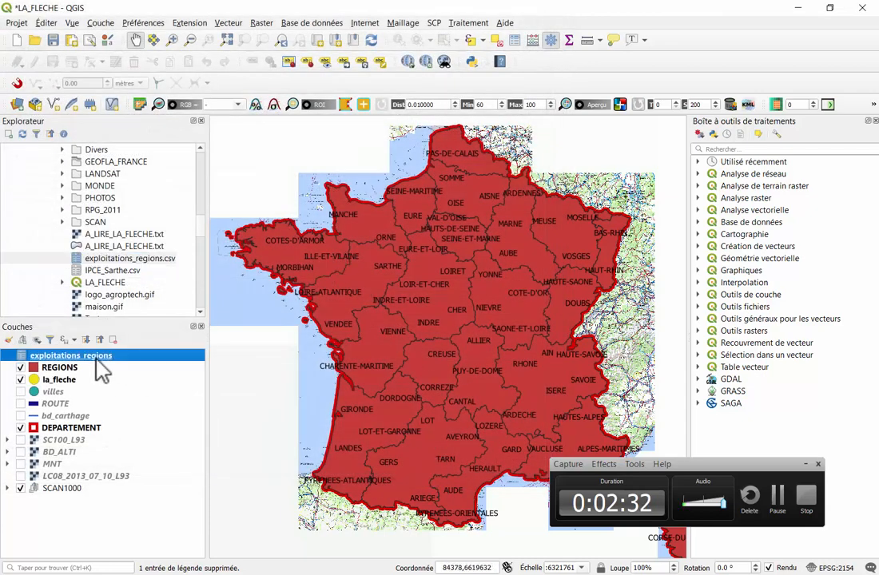
pyautogui.click(516, 42)
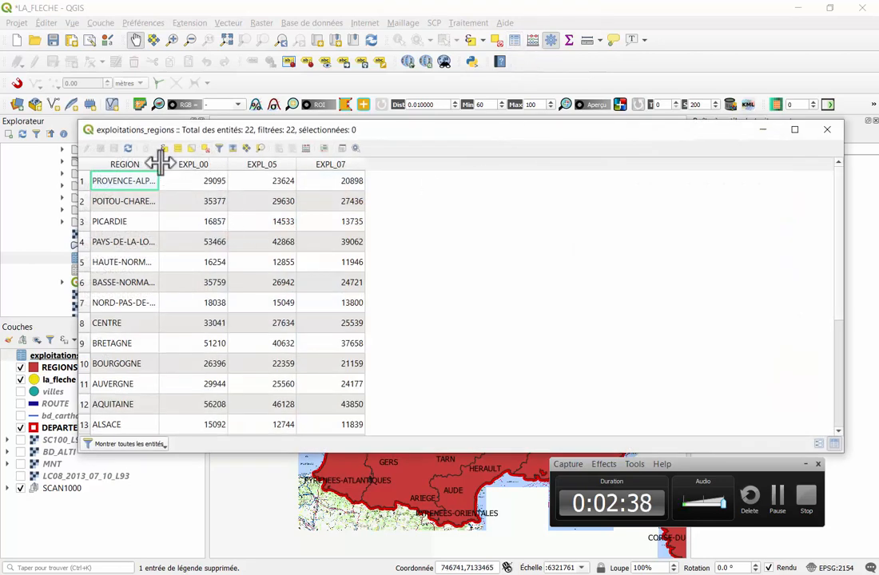
pyautogui.moveTo(159, 163); pyautogui.dragTo(273, 164)
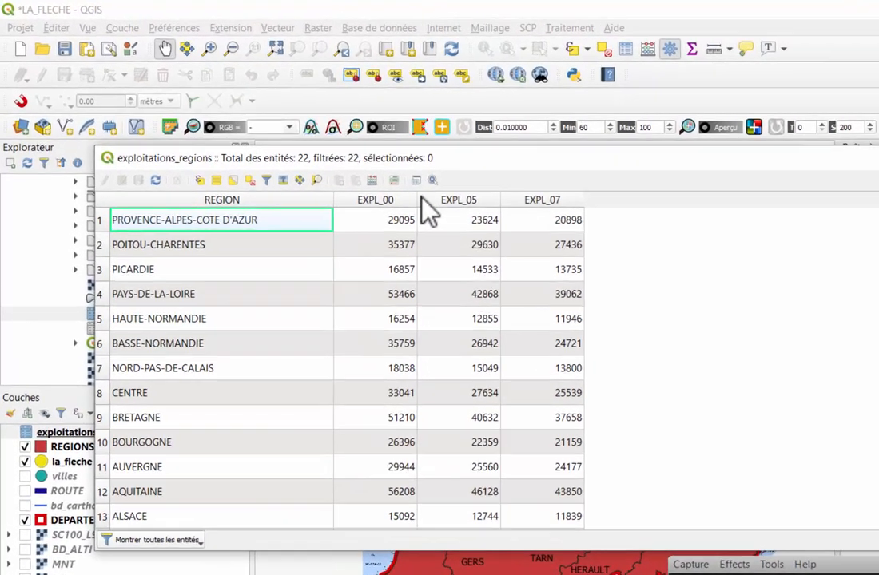
pyautogui.moveTo(343, 164); pyautogui.dragTo(374, 164)
pyautogui.moveTo(680, 250); pyautogui.dragTo(716, 250)
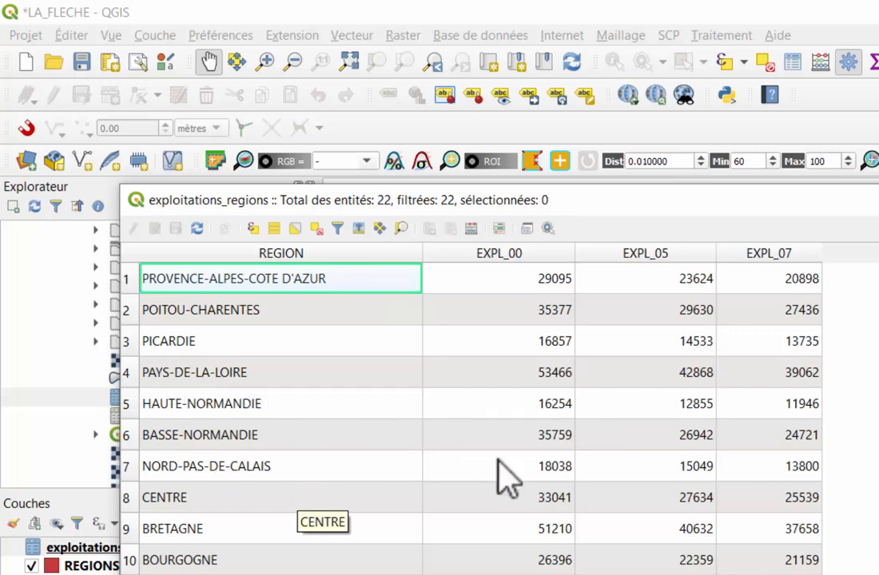
pyautogui.click(876, 199)
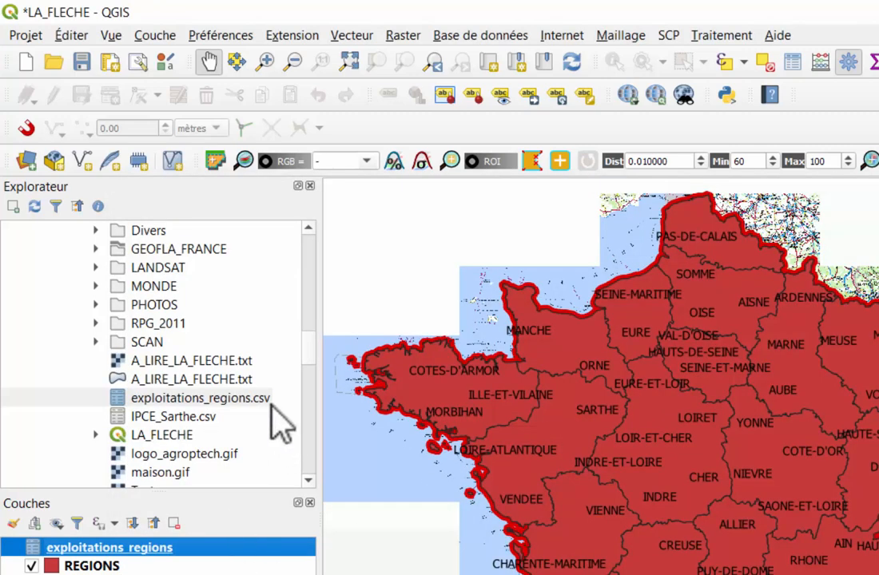
# Examine the region names in the REGIONS attribute table with the FIRST_NOM_ column widened, and close it
pyautogui.rightClick(104, 566)
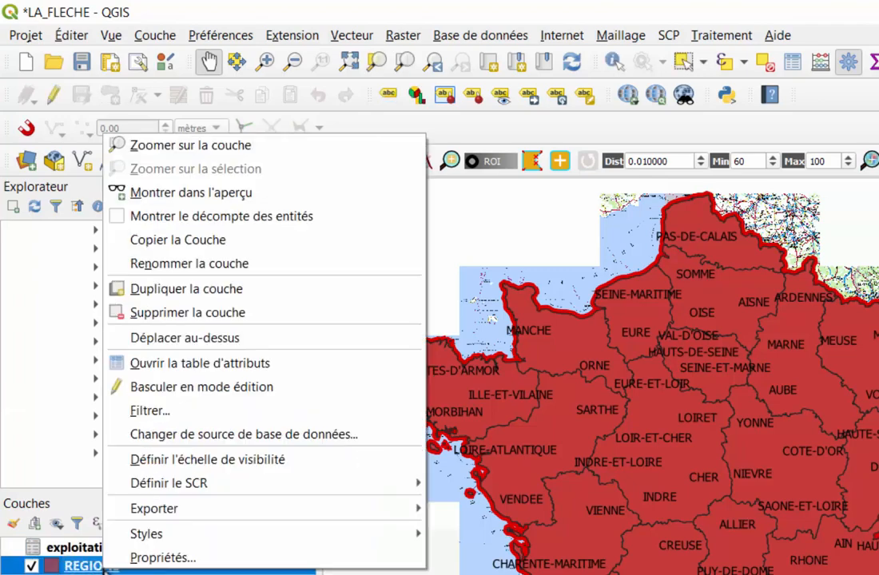
pyautogui.click(195, 363)
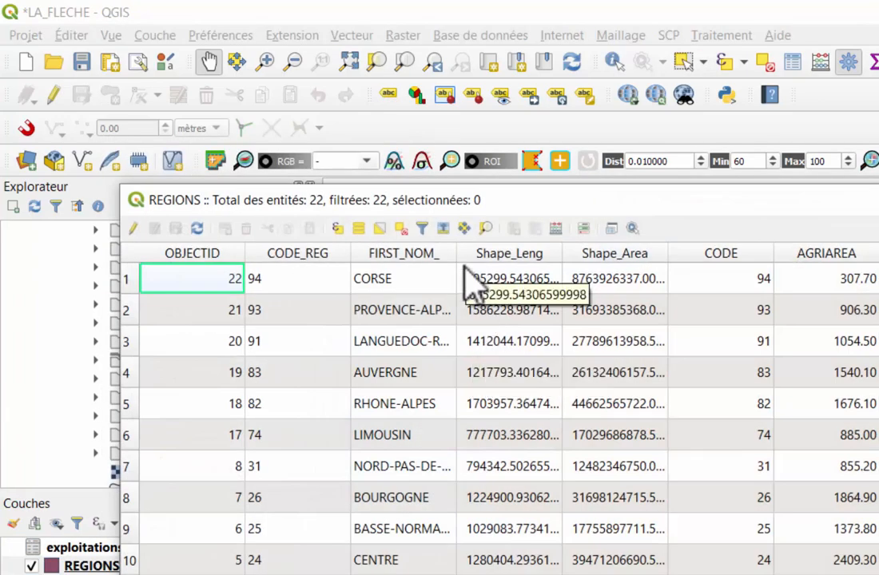
pyautogui.moveTo(457, 251); pyautogui.dragTo(524, 253)
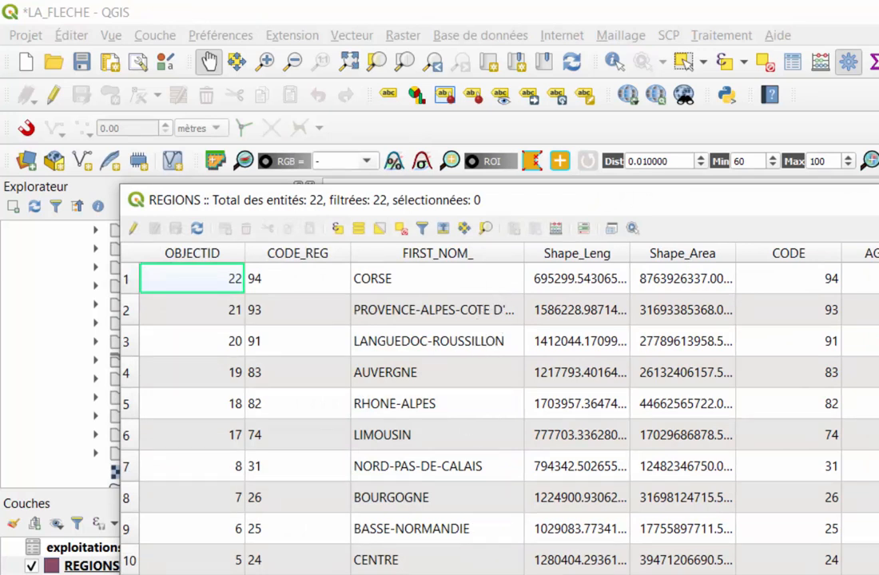
pyautogui.hotkey('alt', 'F4')
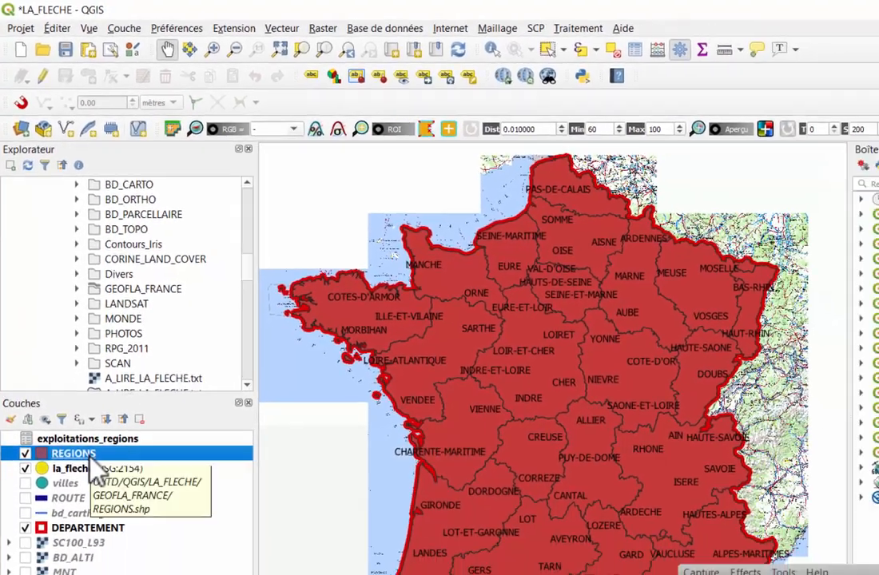
# Start a new vector join on the REGIONS layer with exploitations_regions as the layer to join
pyautogui.rightClick(108, 567)
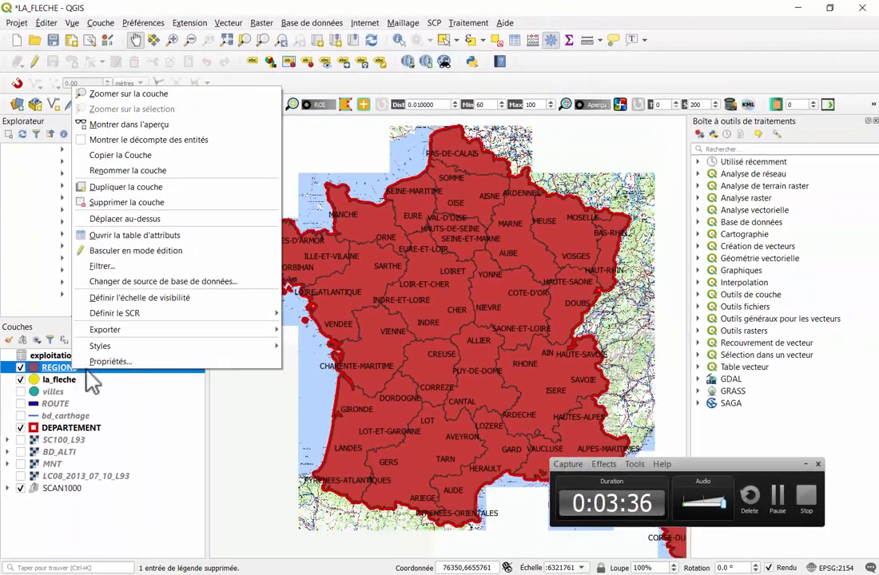
pyautogui.click(130, 365)
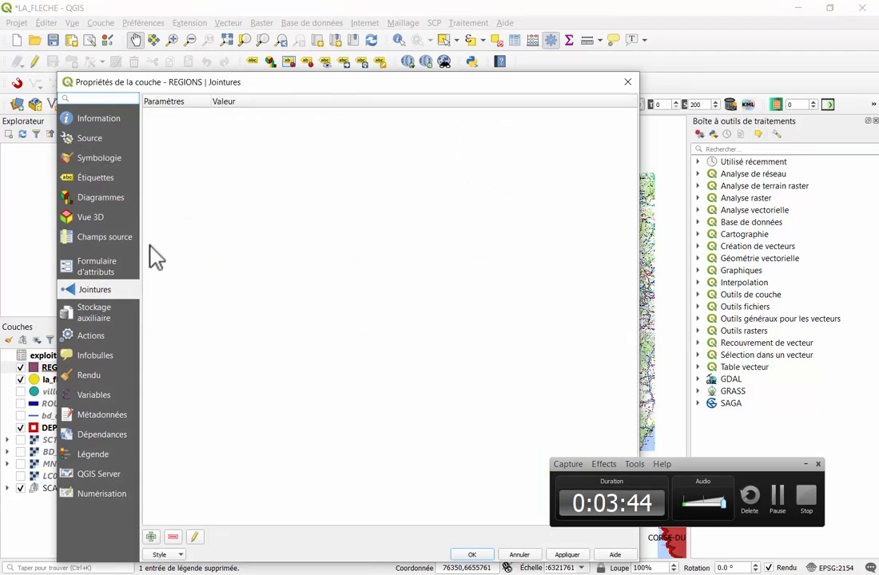
pyautogui.click(151, 537)
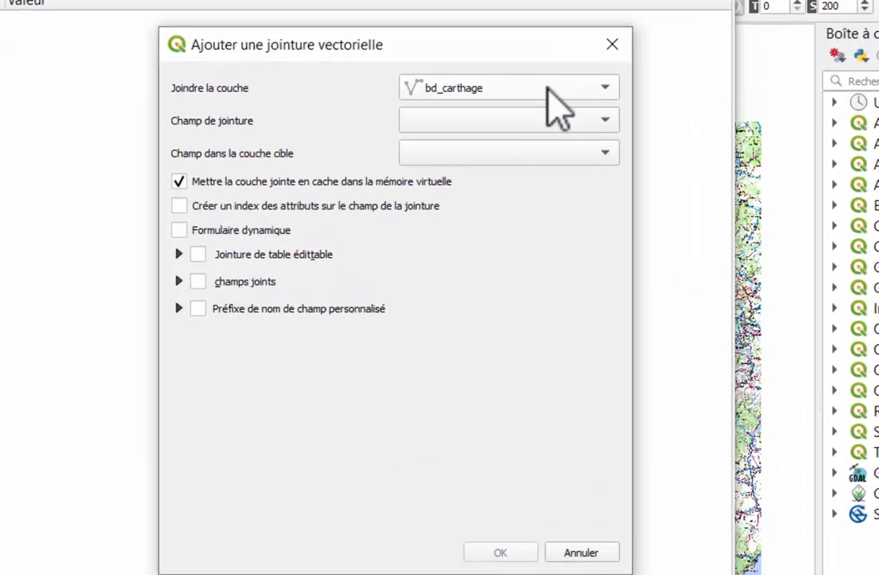
pyautogui.click(537, 109)
pyautogui.click(488, 134)
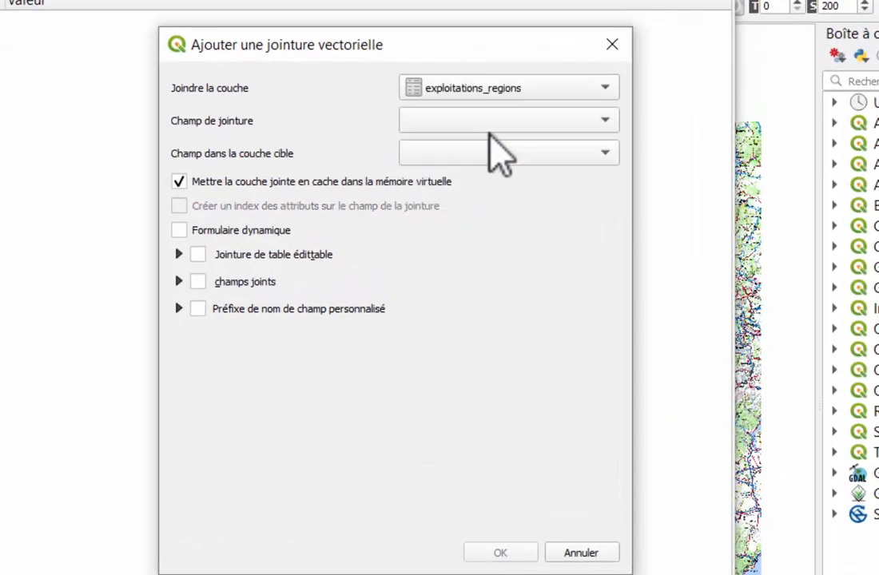
# Match join field REGION to target field FIRST_NOM_, create the join, apply it and close the layer properties
pyautogui.click(609, 122)
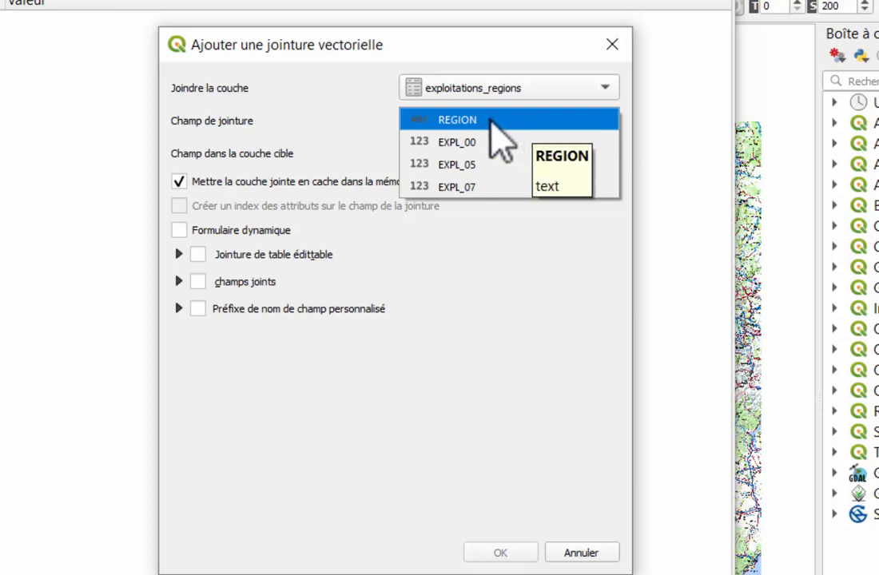
pyautogui.click(491, 120)
pyautogui.click(601, 157)
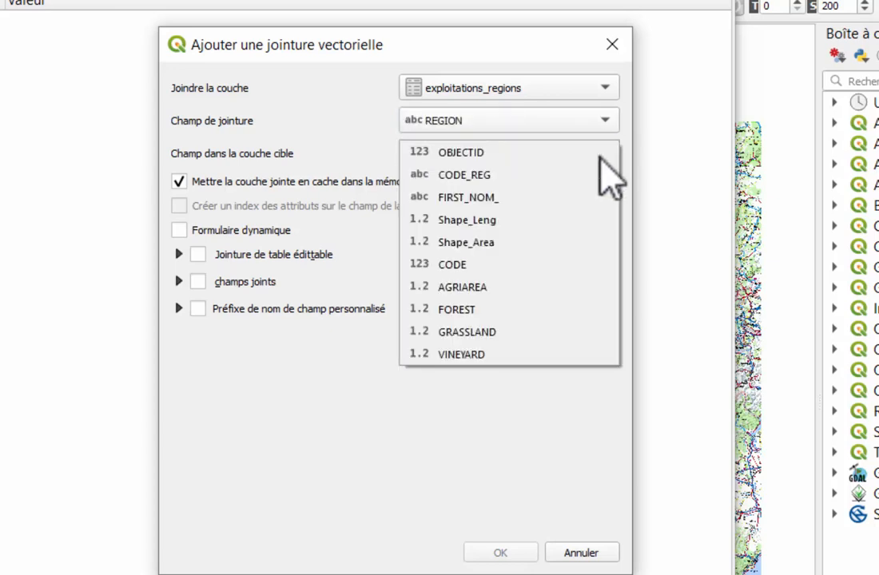
pyautogui.click(505, 195)
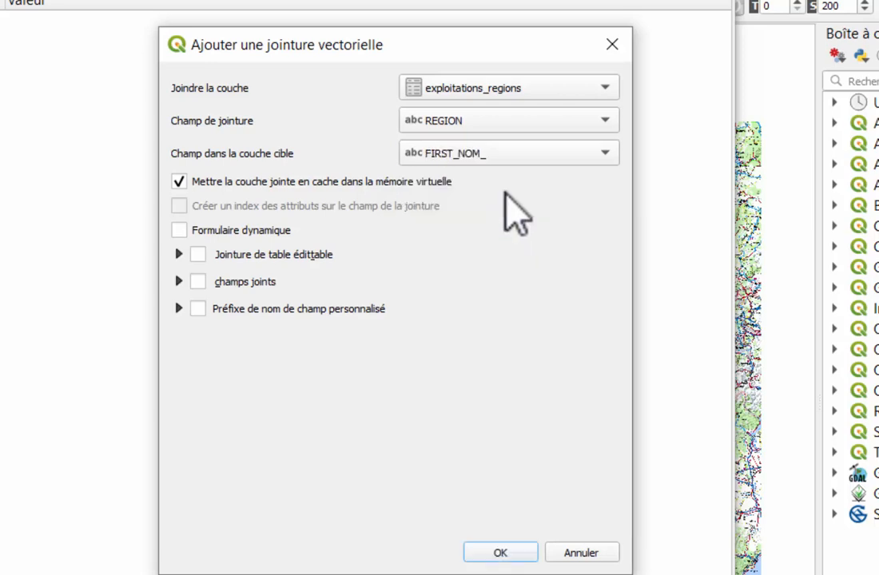
pyautogui.click(484, 551)
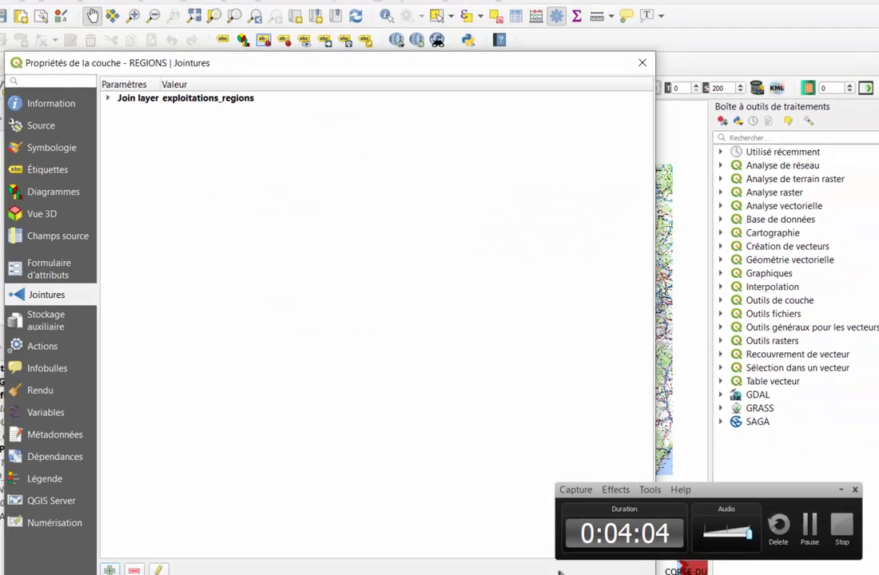
pyautogui.click(562, 554)
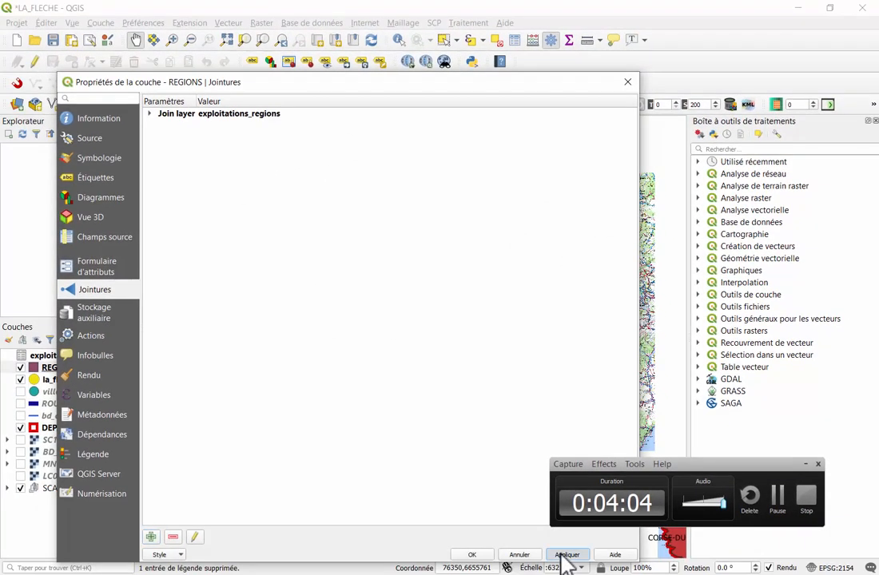
pyautogui.moveTo(289, 83); pyautogui.dragTo(173, 60)
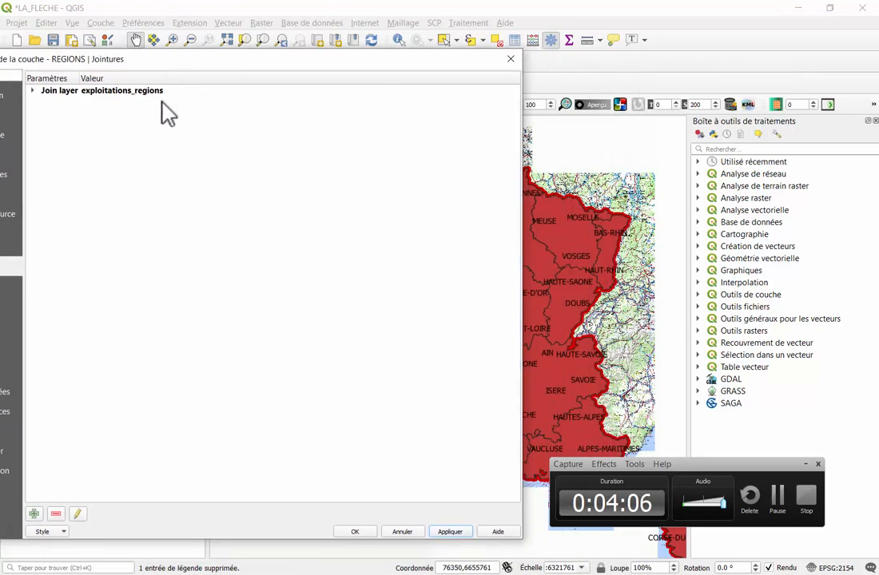
pyautogui.click(355, 531)
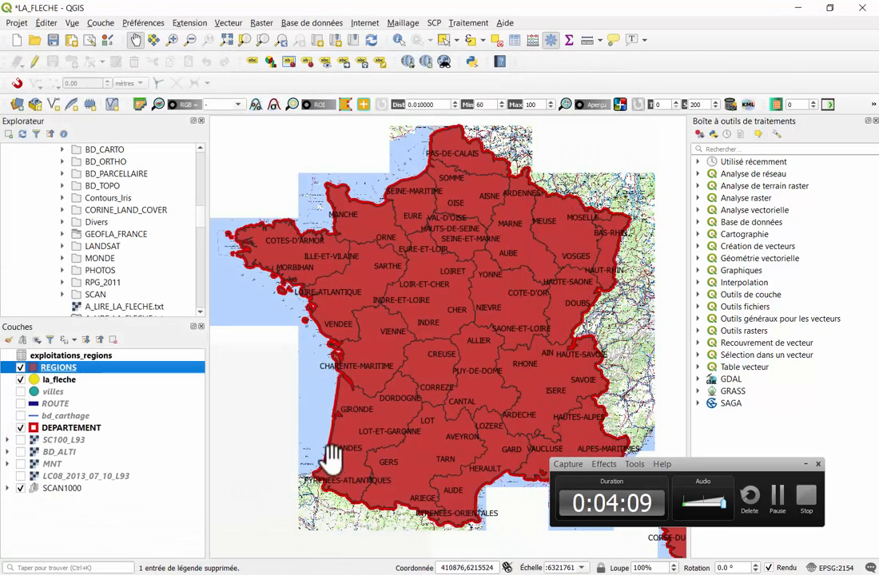
# Examine the joined columns in the REGIONS attribute table with the exploitations_regions_EXPL_00 and Shape_Leng columns widened, and close it
pyautogui.click(516, 40)
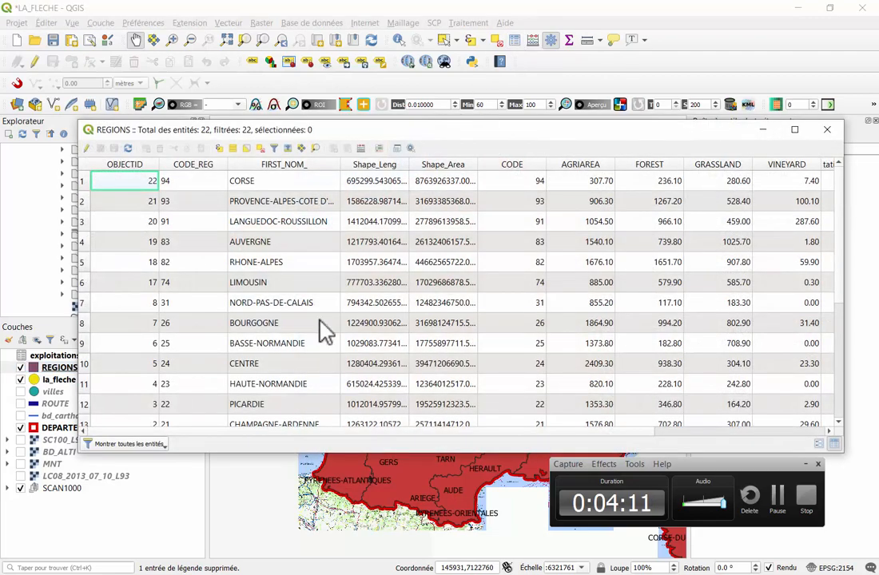
pyautogui.click(669, 432)
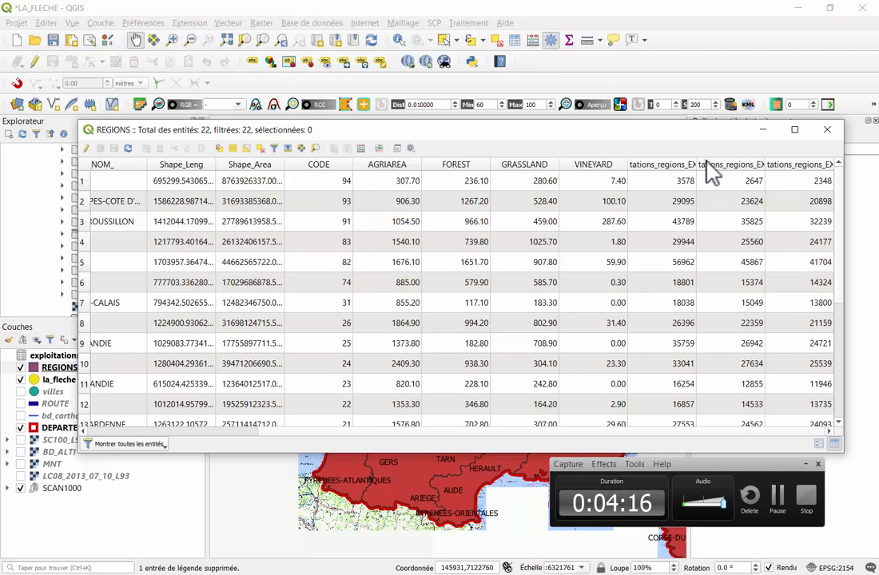
pyautogui.moveTo(695, 159); pyautogui.dragTo(781, 160)
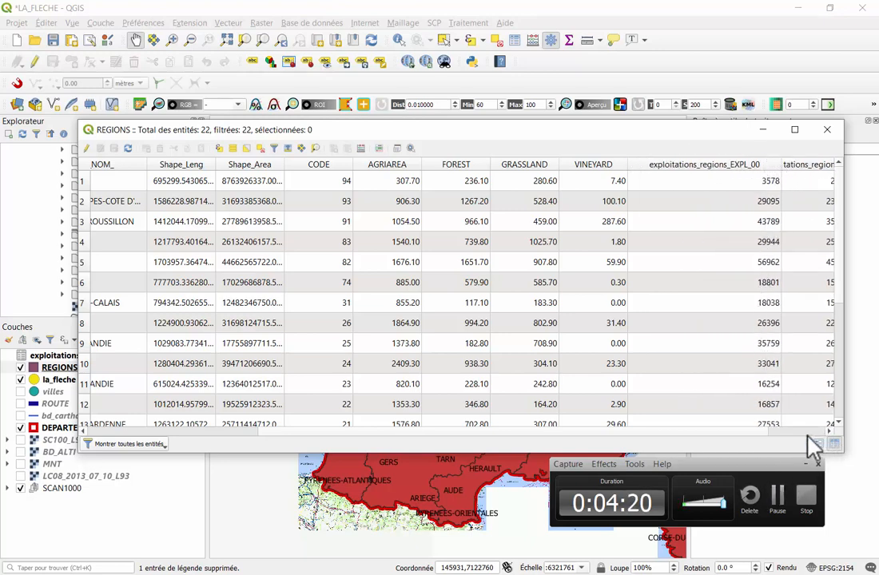
pyautogui.click(829, 432)
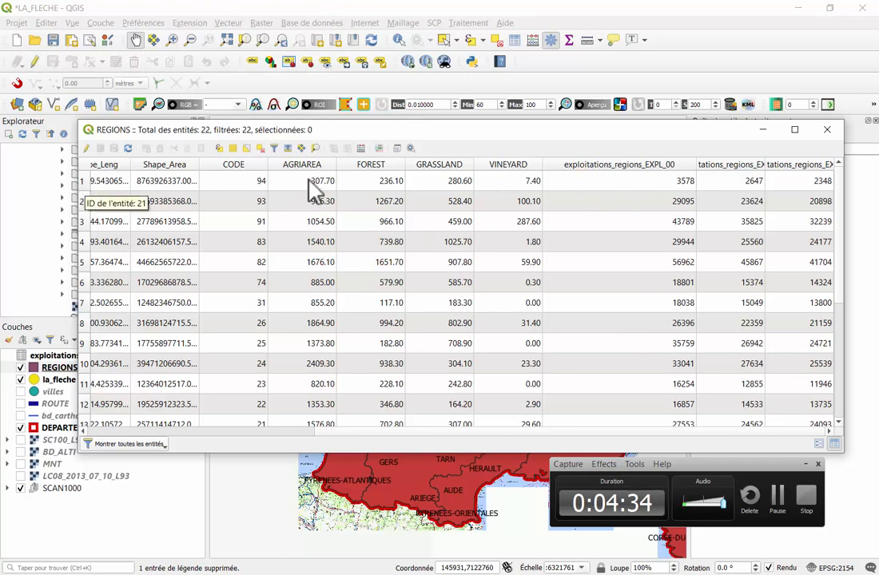
pyautogui.moveTo(132, 164); pyautogui.dragTo(215, 165)
pyautogui.doubleClick(214, 166)
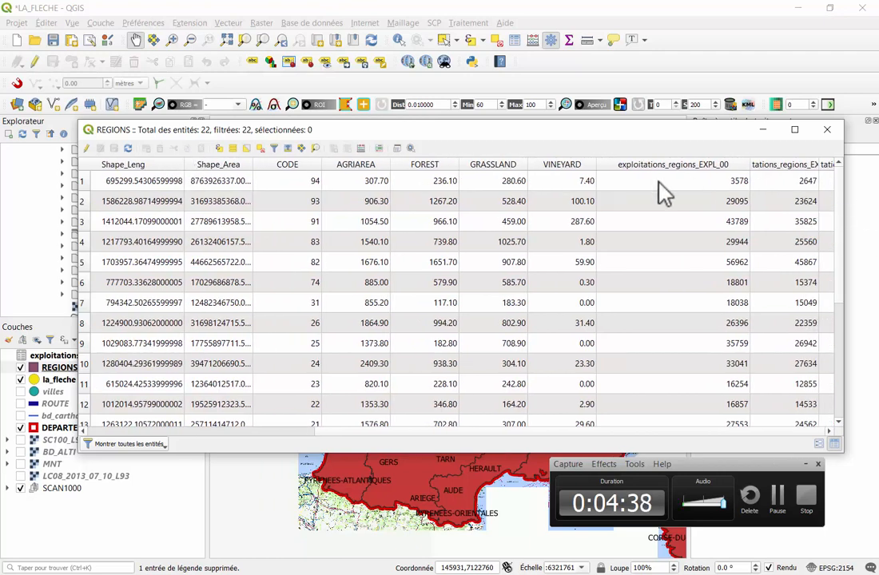
pyautogui.click(838, 135)
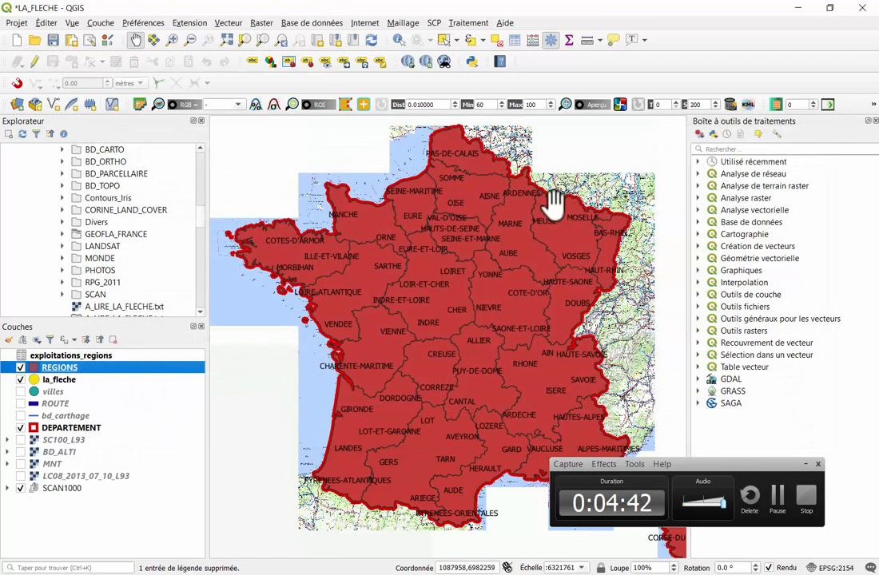
# Switch the REGIONS layer's symbology to graduated, based on the exploitations_regions_EXPL_00 column
pyautogui.rightClick(72, 370)
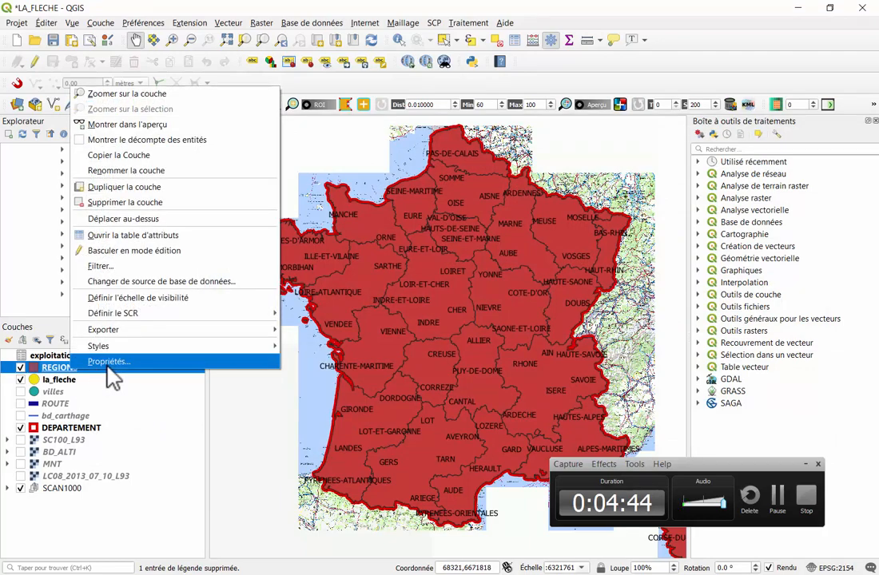
pyautogui.click(107, 364)
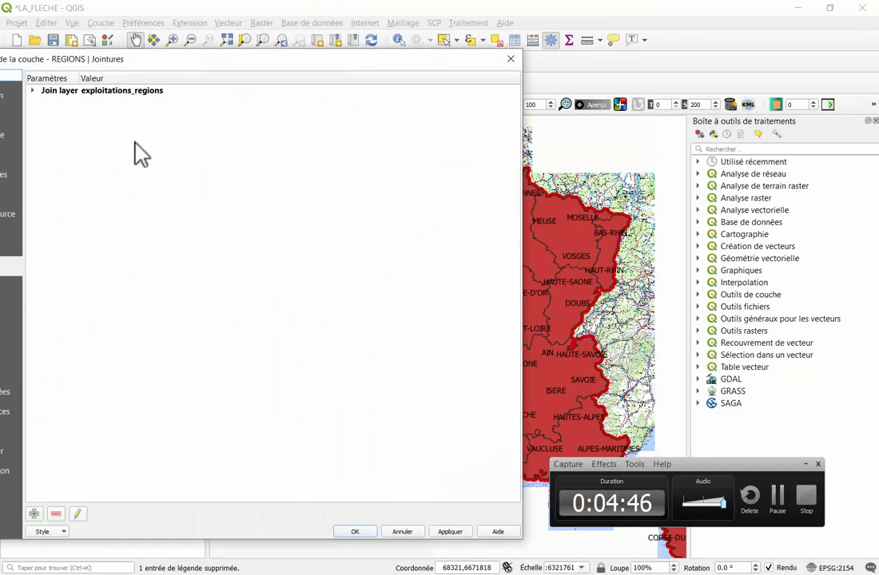
pyautogui.moveTo(130, 56); pyautogui.dragTo(327, 27)
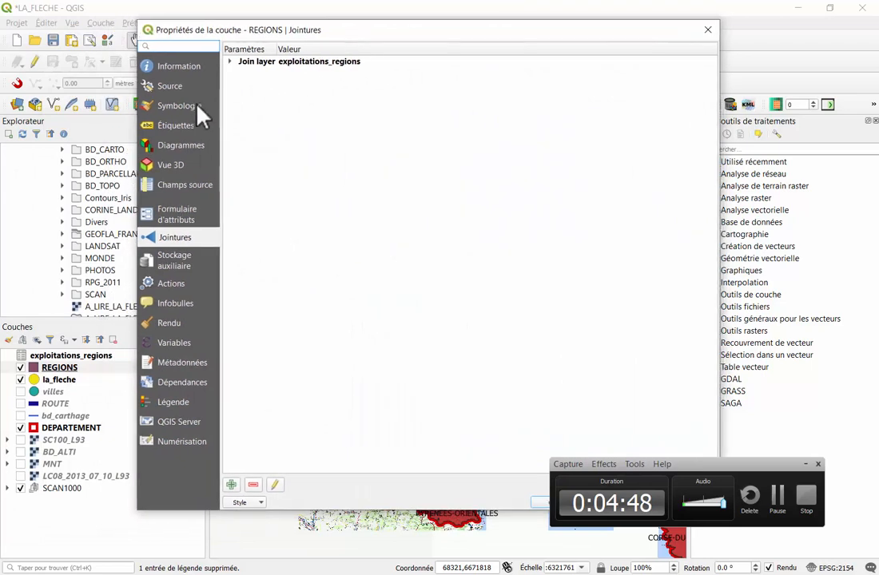
pyautogui.click(180, 107)
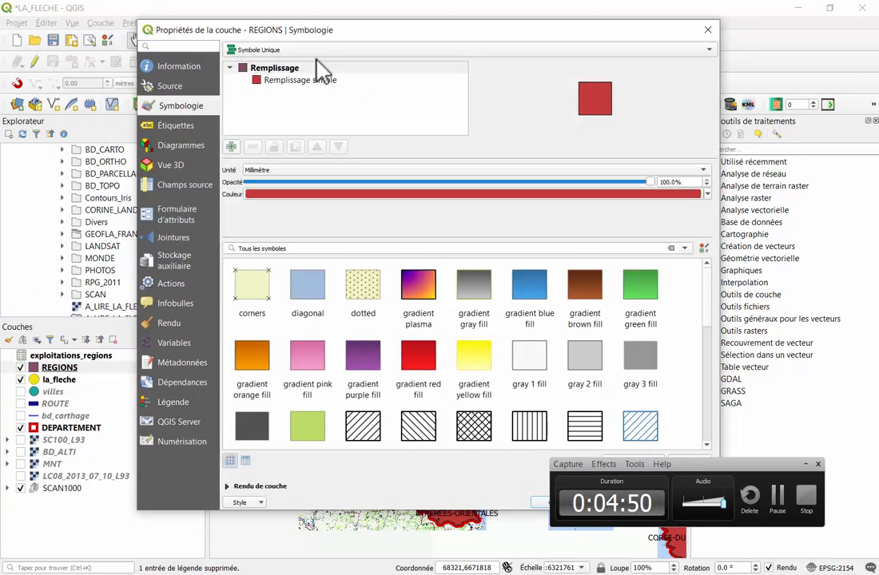
pyautogui.click(276, 48)
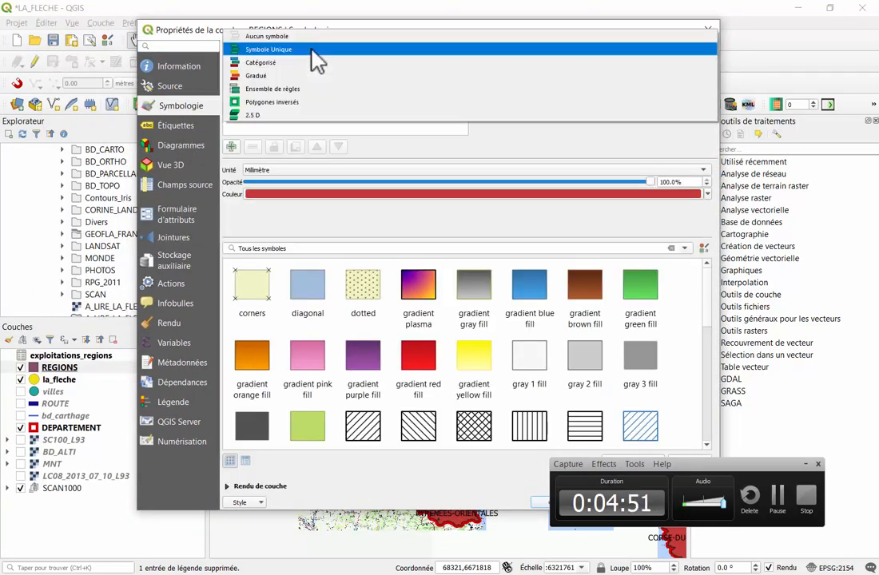
pyautogui.click(279, 76)
pyautogui.click(690, 69)
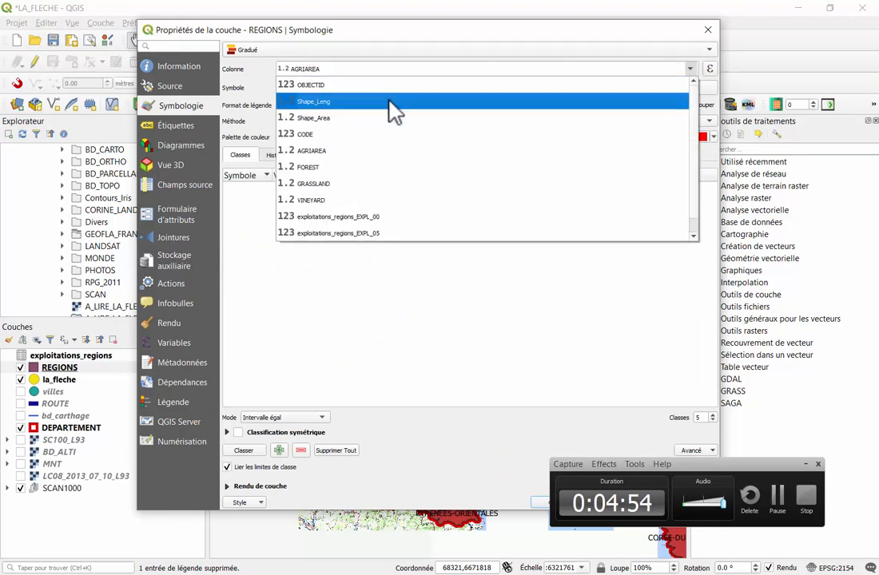
pyautogui.click(342, 221)
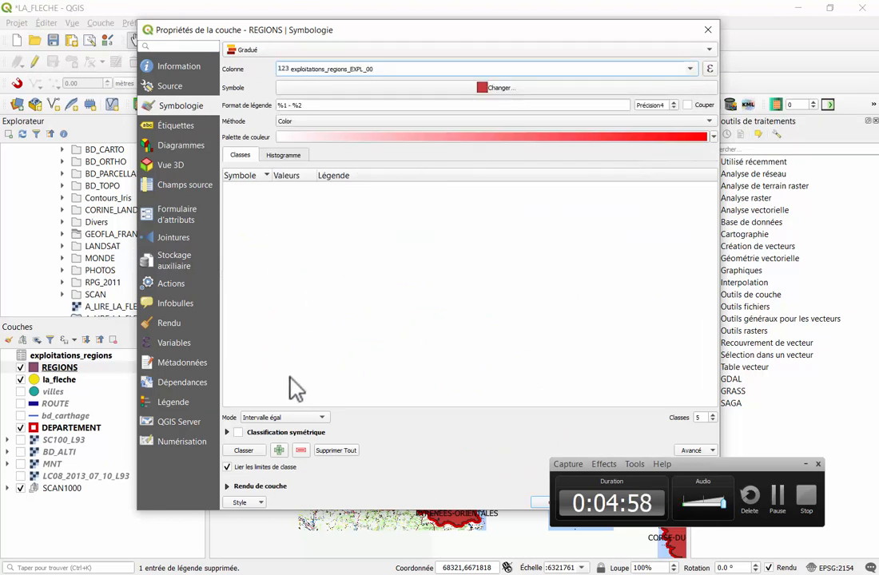
# Classify the column values into five equal-interval classes with the white-to-red ramp and confirm the symbology
pyautogui.click(247, 454)
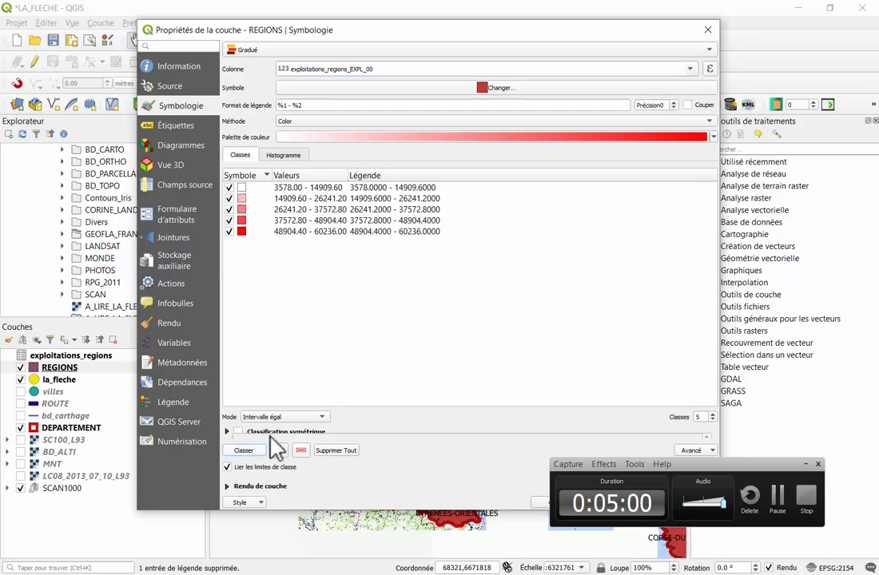
pyautogui.moveTo(633, 32); pyautogui.dragTo(450, 29)
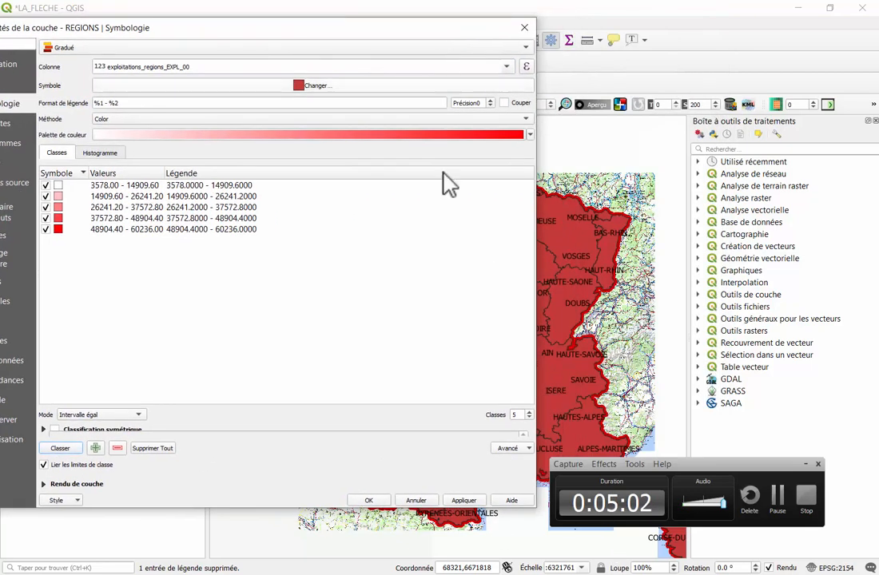
pyautogui.click(367, 503)
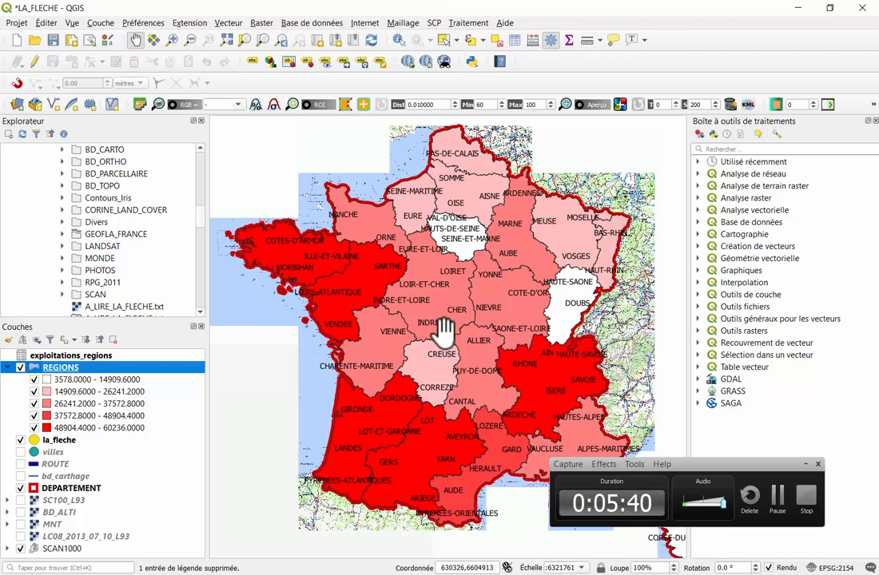
# Review the exploitations_regions join's parameters in the REGIONS layer properties, remove the join and apply the change
pyautogui.rightClick(88, 367)
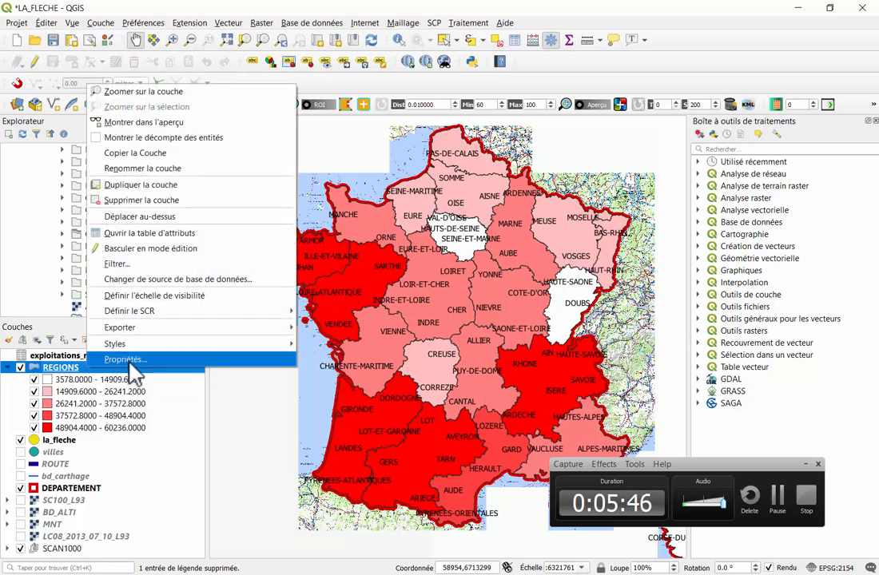
pyautogui.click(129, 365)
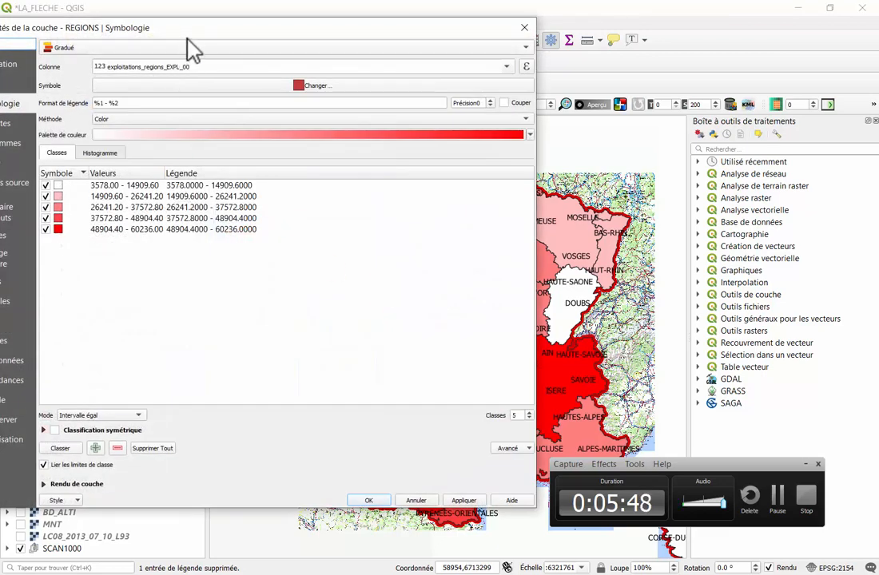
pyautogui.moveTo(188, 32); pyautogui.dragTo(368, 23)
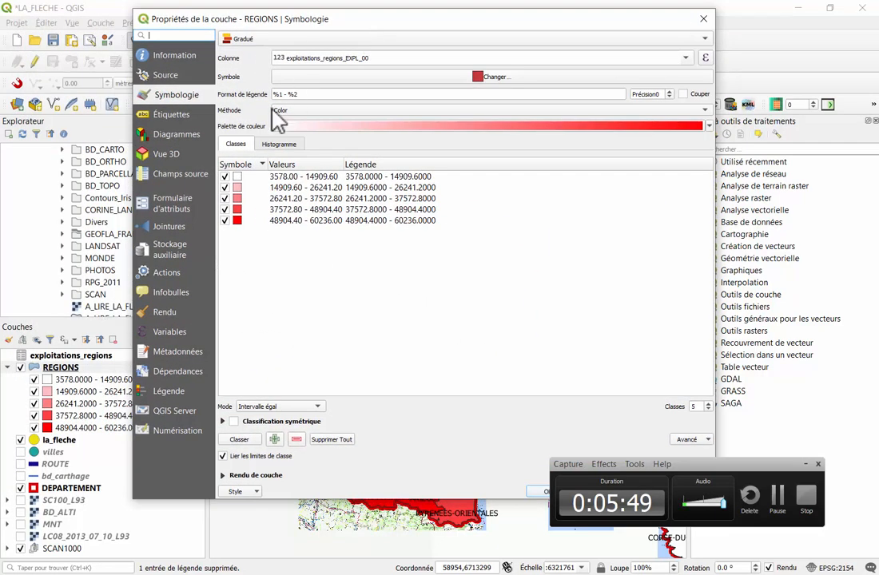
pyautogui.click(188, 228)
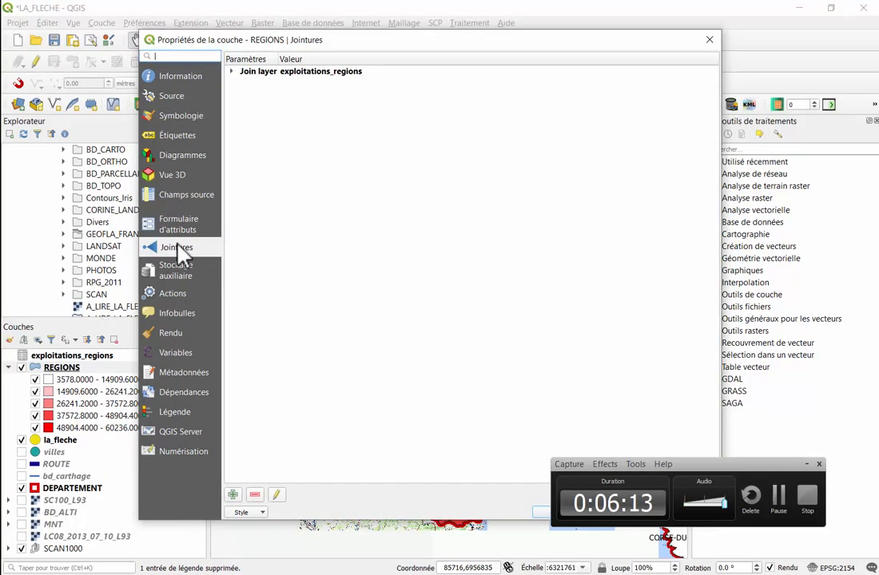
pyautogui.click(231, 71)
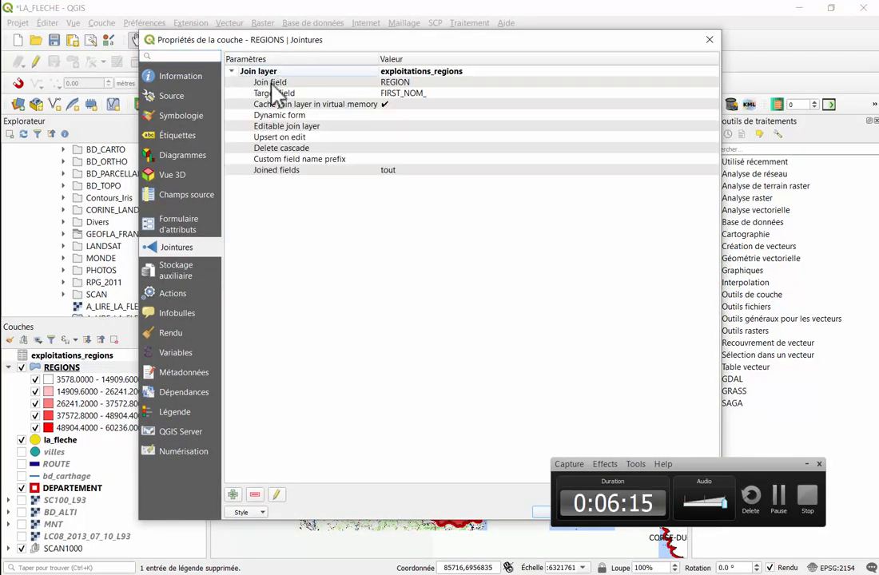
pyautogui.click(254, 494)
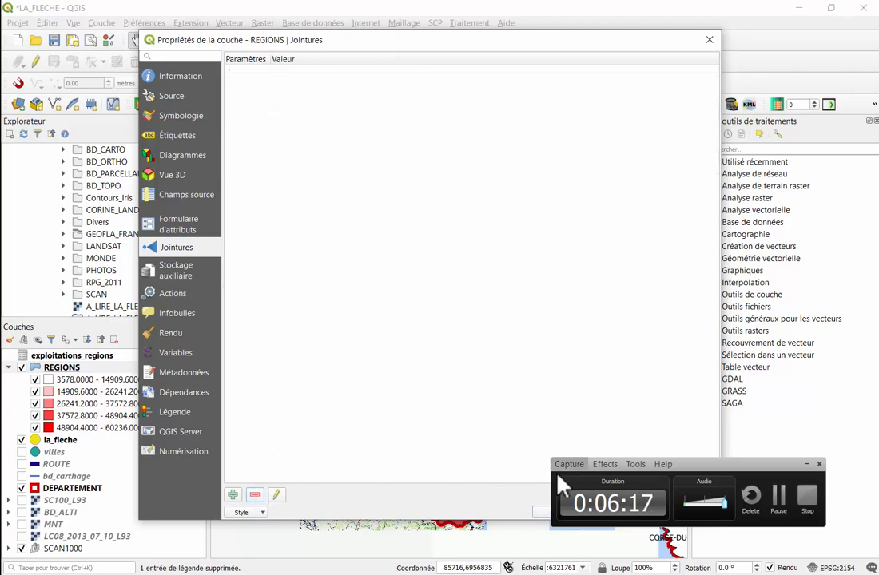
pyautogui.moveTo(550, 43); pyautogui.dragTo(266, 25)
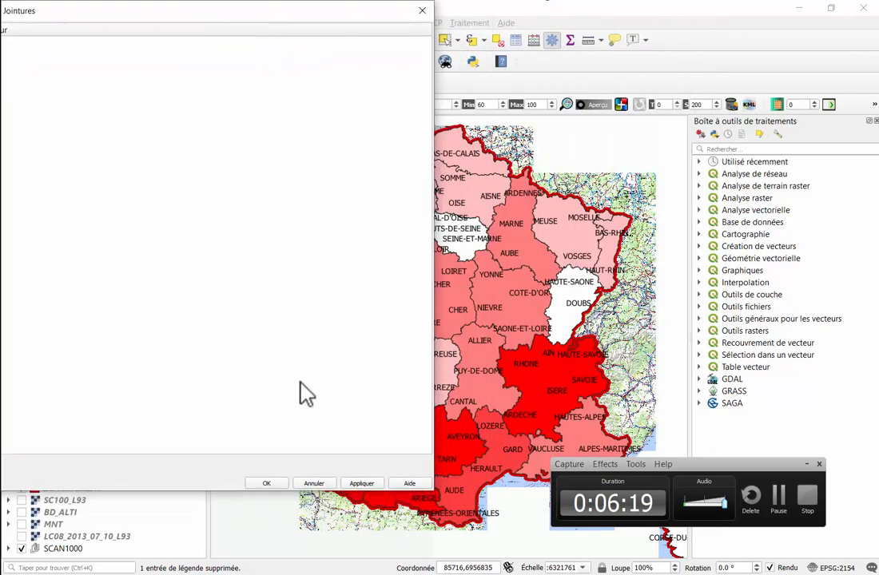
pyautogui.click(362, 483)
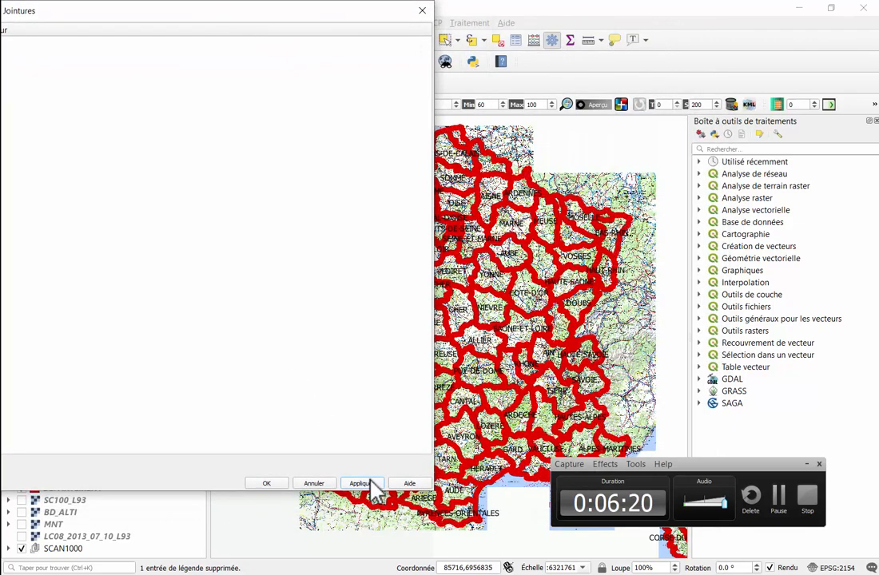
# Confirm the layer properties, inspect the REGIONS attribute table's columns after removing the join, and close the table
pyautogui.click(254, 485)
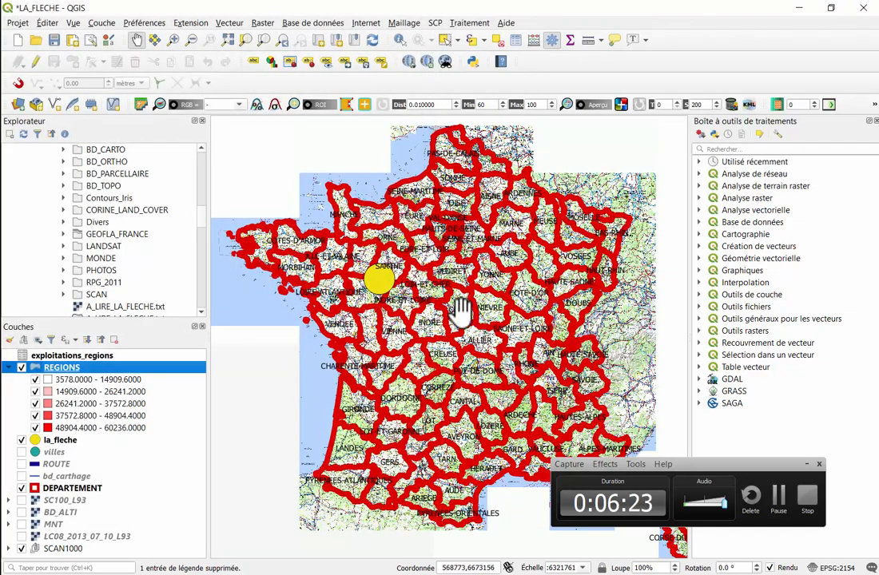
pyautogui.click(516, 40)
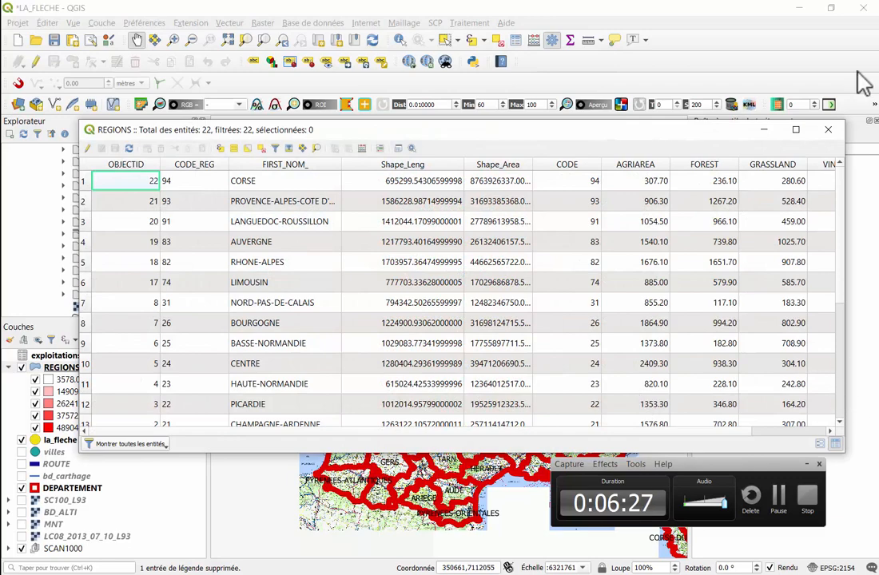
pyautogui.click(828, 130)
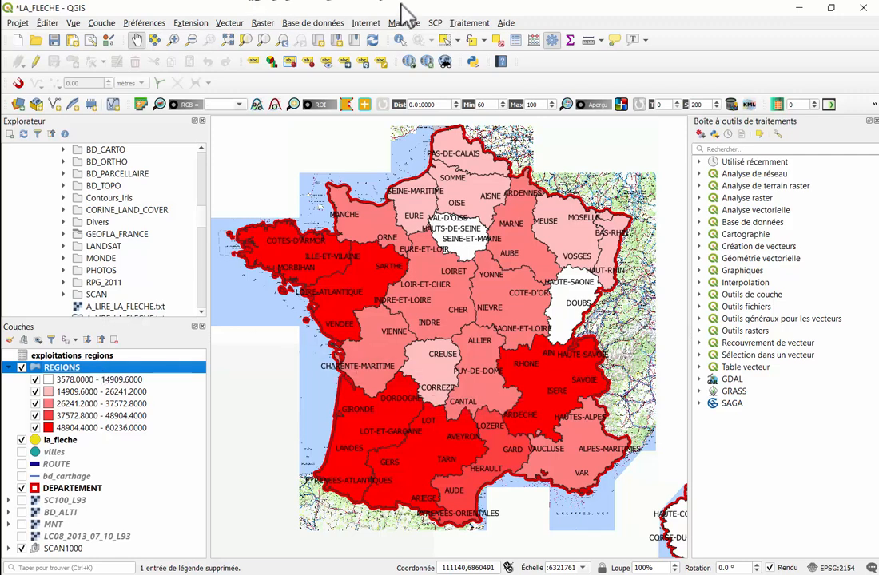
# Reopen the REGIONS attribute table and widen the exploitations_regions_EXPL_00 column enough to read its full name
pyautogui.click(516, 42)
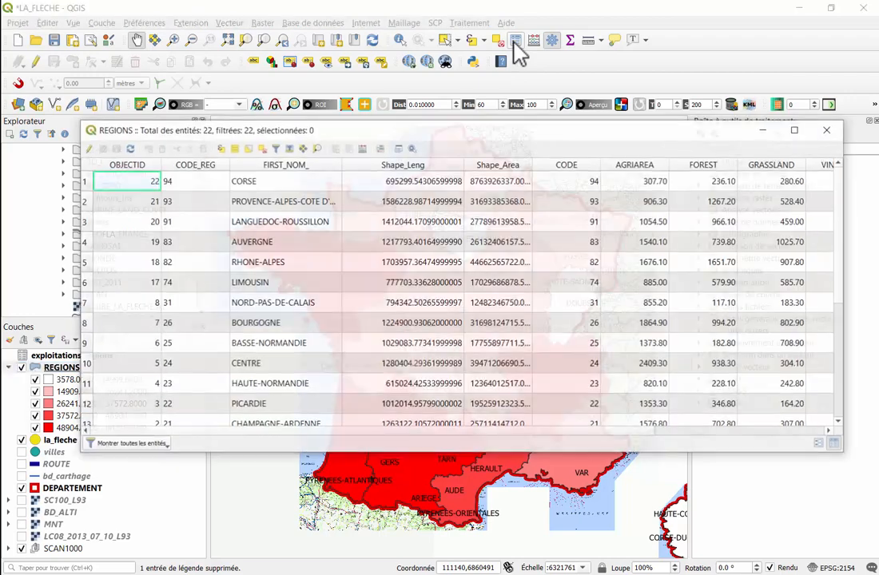
pyautogui.click(723, 432)
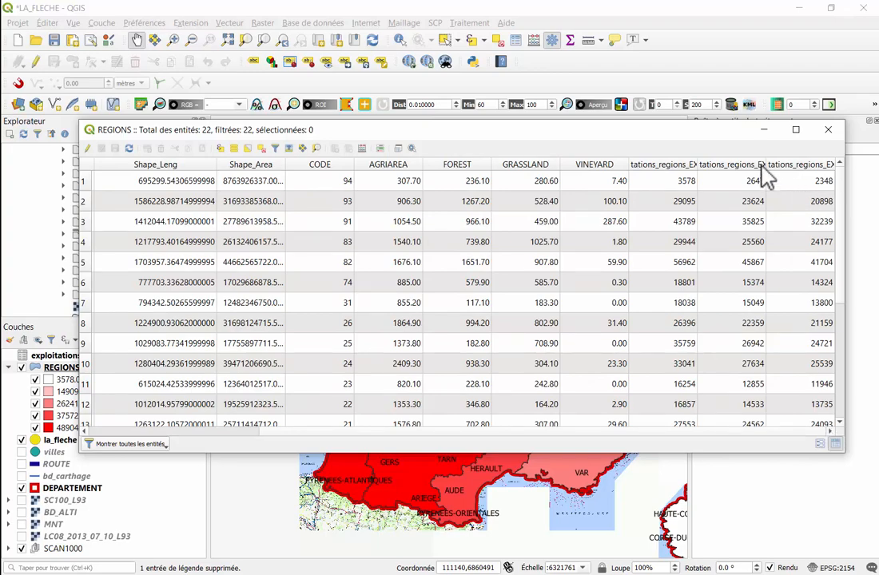
pyautogui.moveTo(698, 164); pyautogui.dragTo(769, 173)
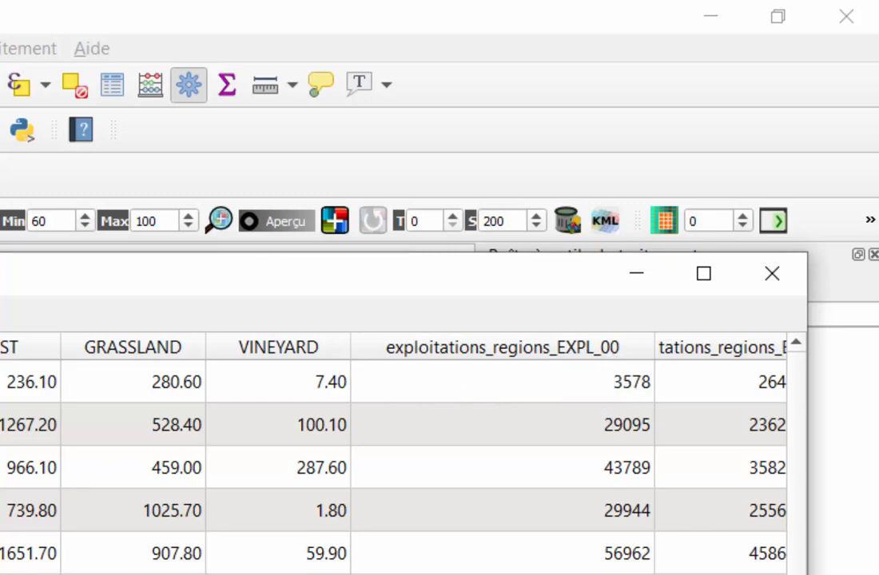
pyautogui.hscroll(3, 393, 453)
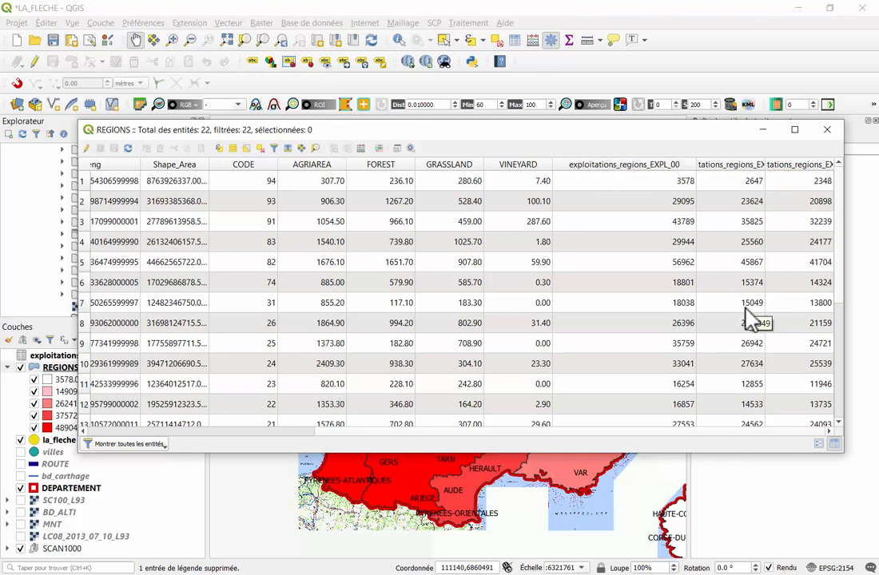
pyautogui.moveTo(352, 132); pyautogui.dragTo(307, 129)
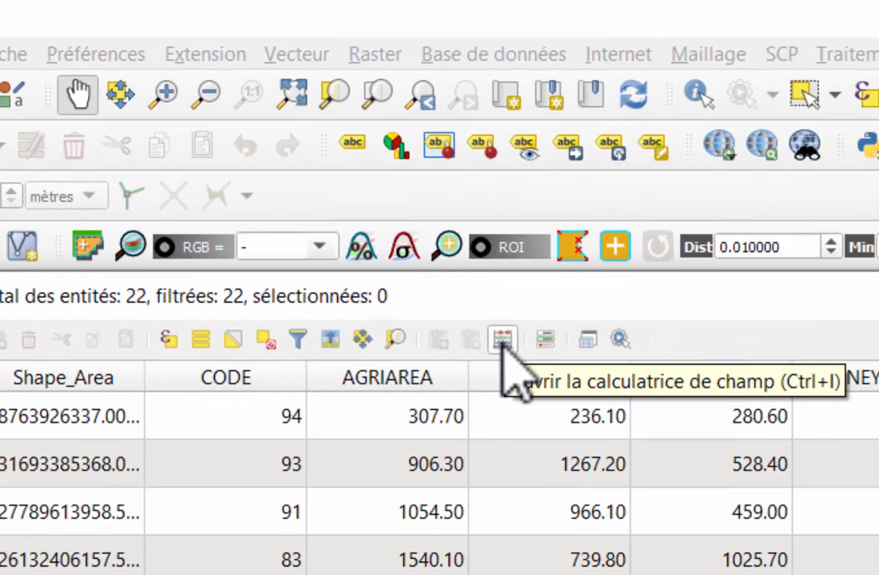
# Open the field calculator for REGIONS and build the expression "exploitations_regions_EXPL_07" - "exploitations_regions_EXPL_05"
pyautogui.click(632, 433)
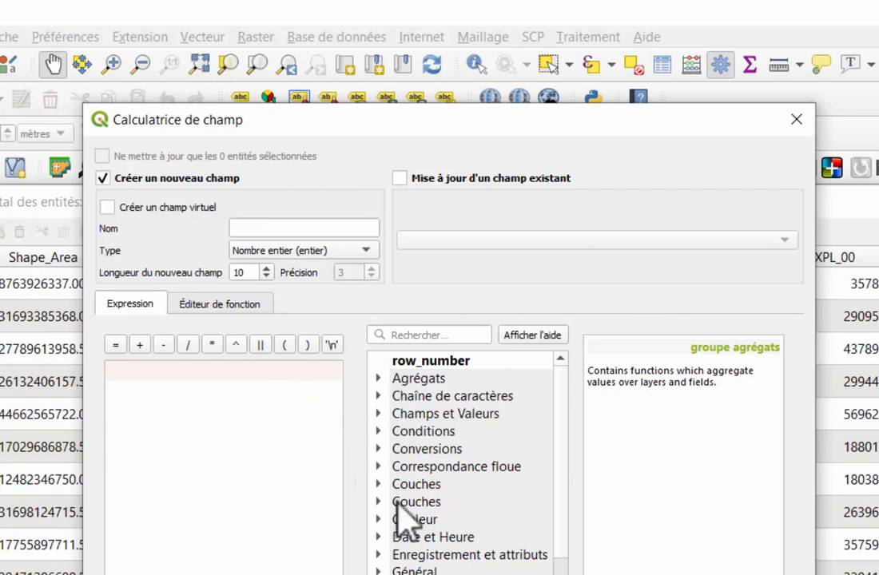
pyautogui.click(381, 415)
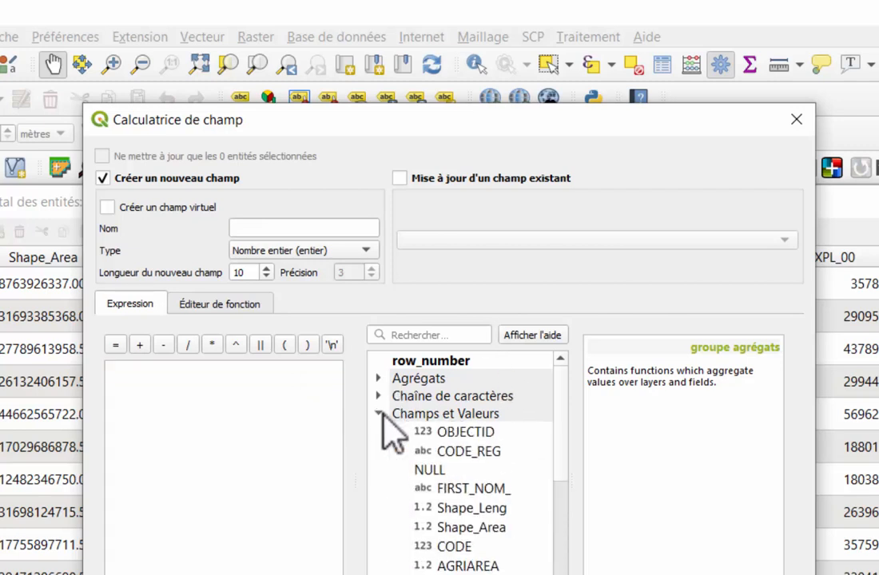
pyautogui.scroll(-3, 537, 508)
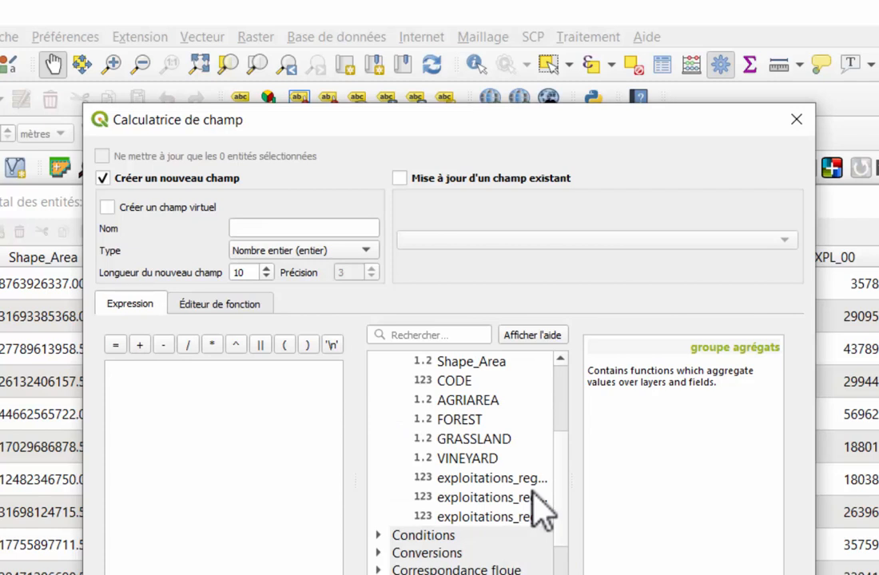
pyautogui.scroll(1, 544, 514)
pyautogui.scroll(-1, 555, 514)
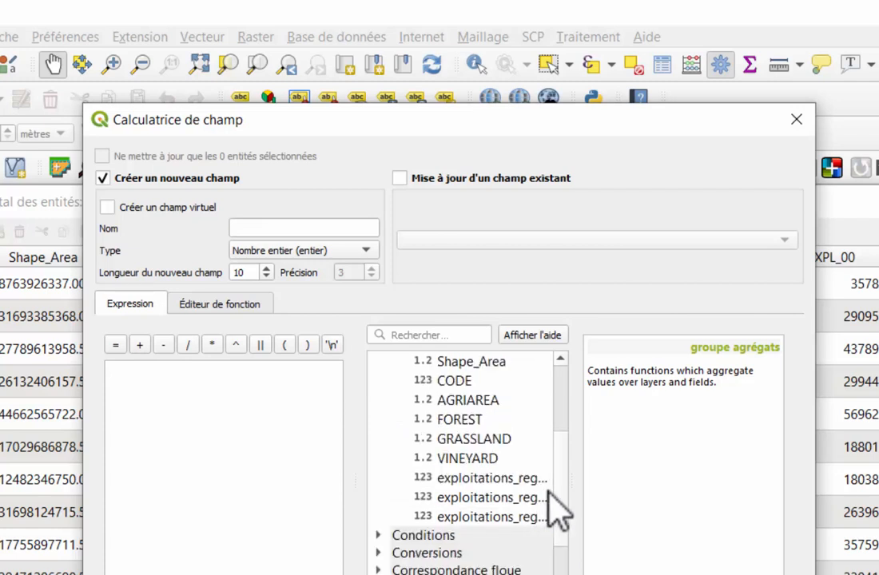
pyautogui.doubleClick(483, 517)
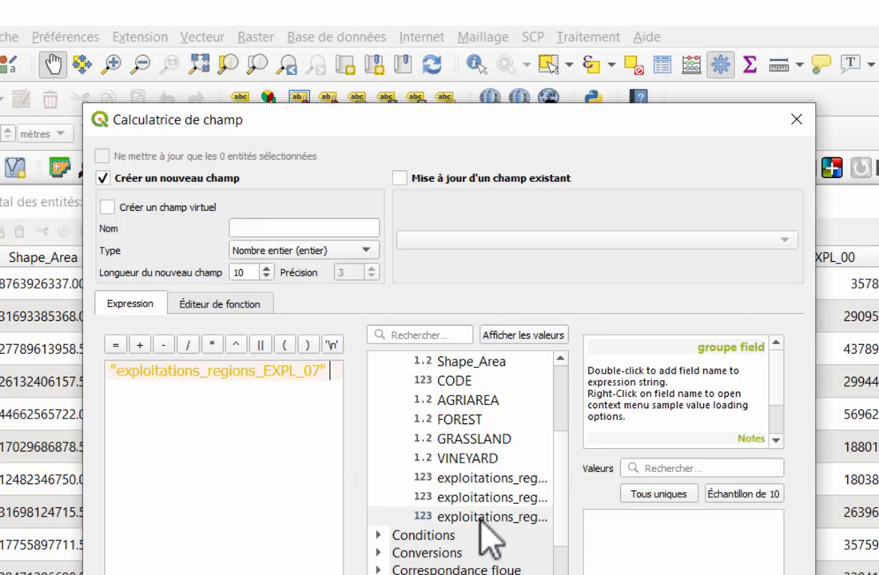
pyautogui.write('-')
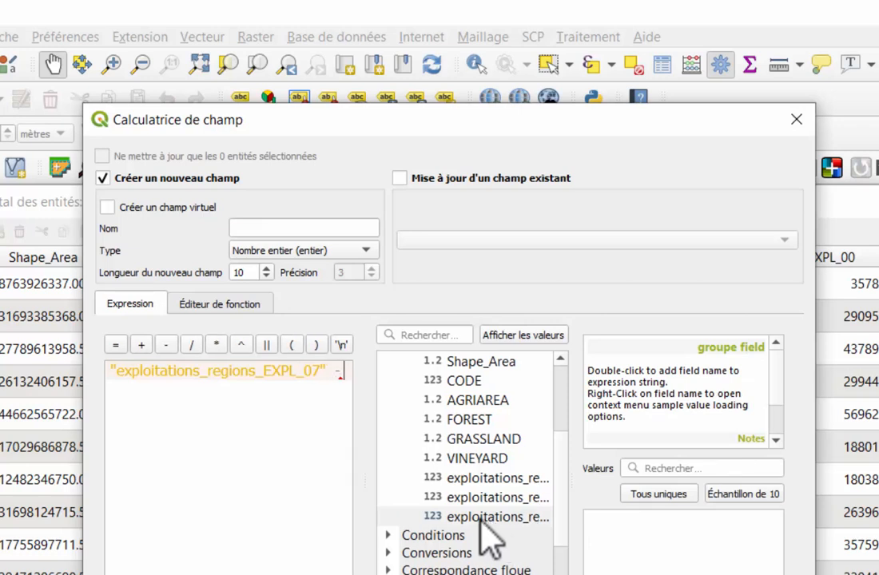
pyautogui.doubleClick(484, 497)
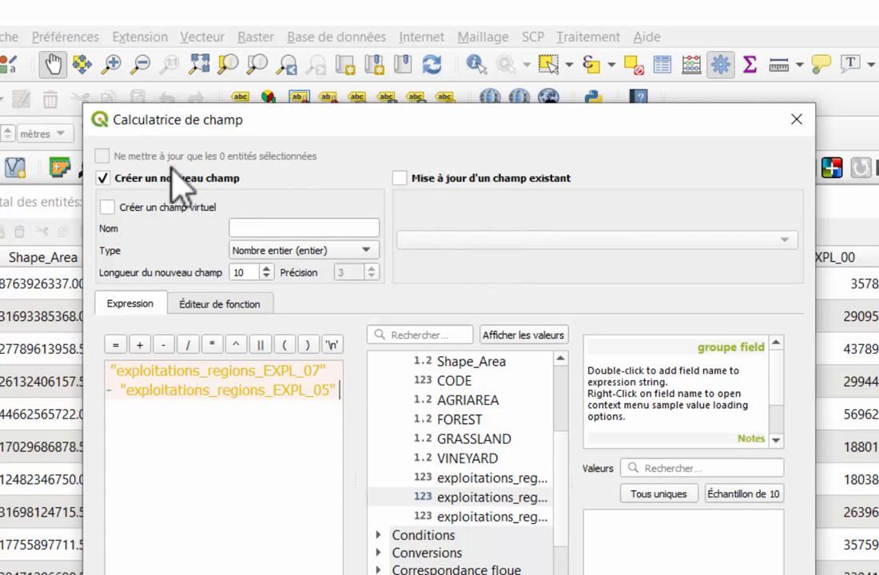
# Name the new field evol, set its type to Nombre entier (entier), and run the calculation
pyautogui.click(269, 229)
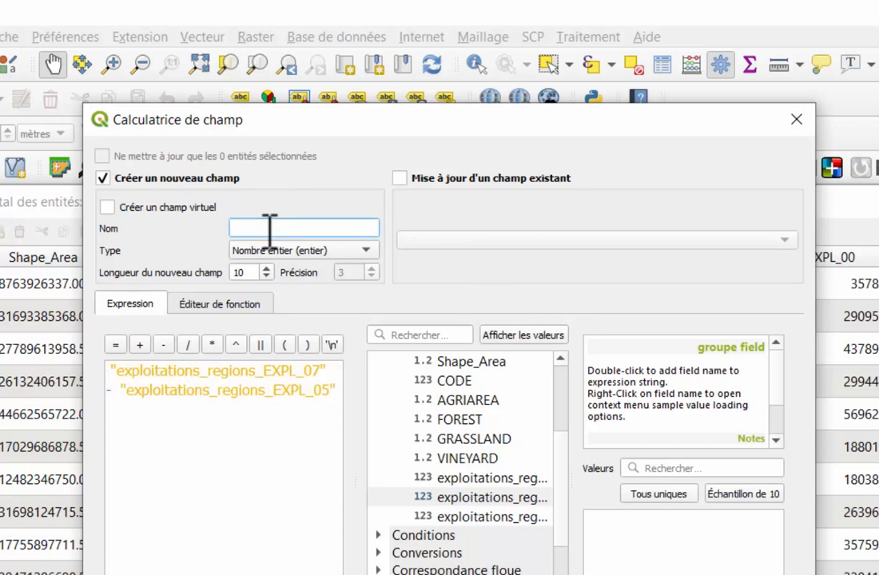
pyautogui.write('evol')
pyautogui.click(329, 254)
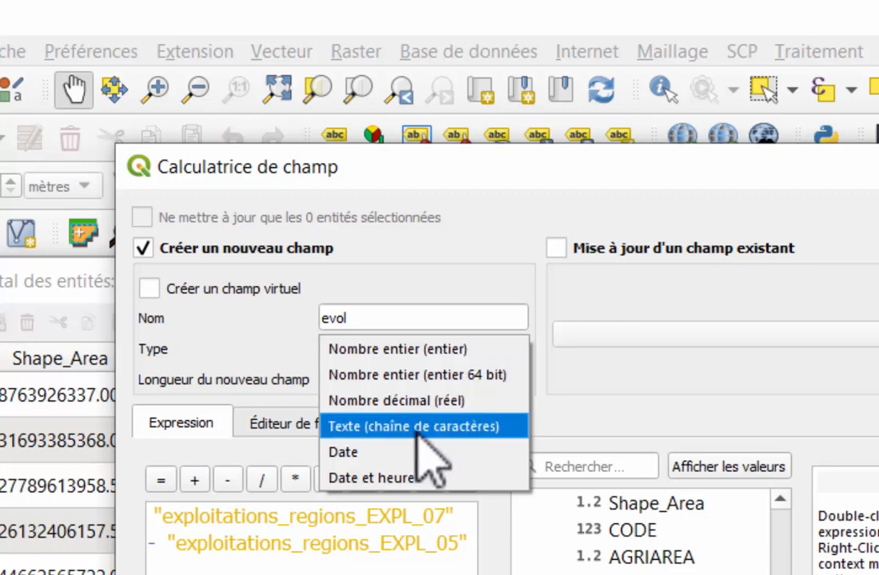
pyautogui.click(442, 350)
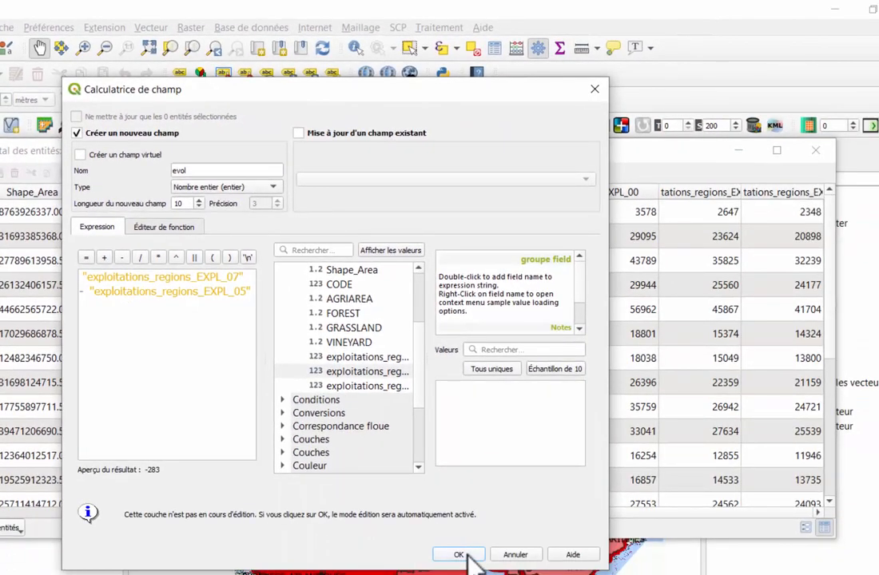
pyautogui.click(468, 557)
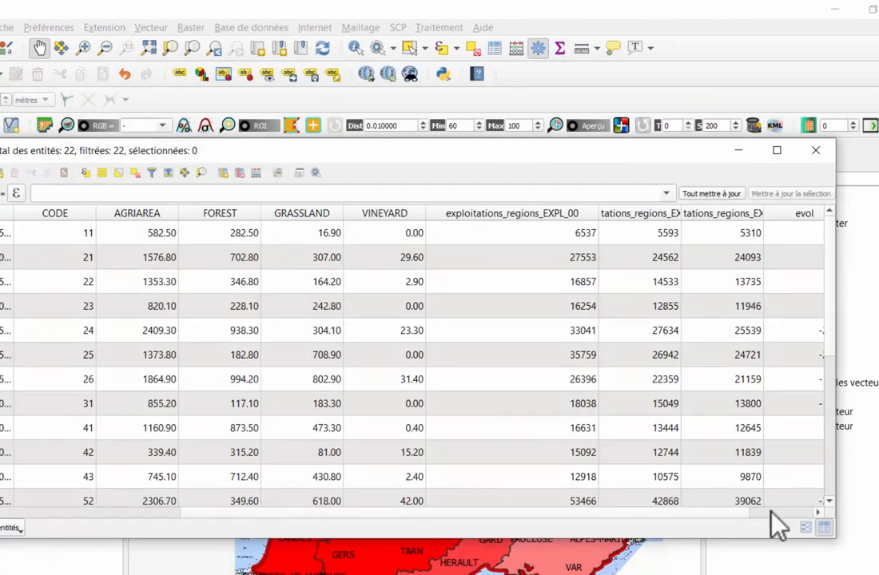
# Stop editing the REGIONS layer, saving the modifications with the evol field, and widen the attribute table window
pyautogui.moveTo(774, 511); pyautogui.dragTo(798, 512)
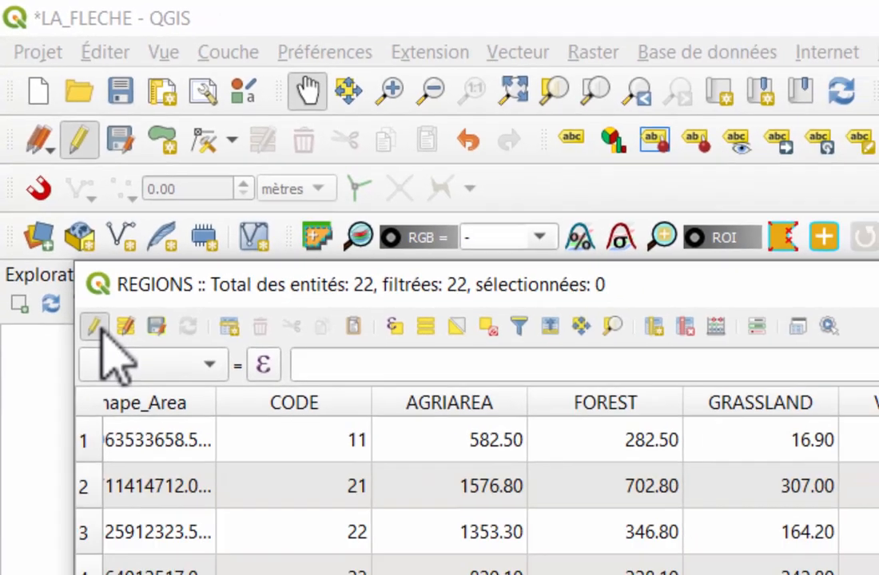
pyautogui.click(118, 407)
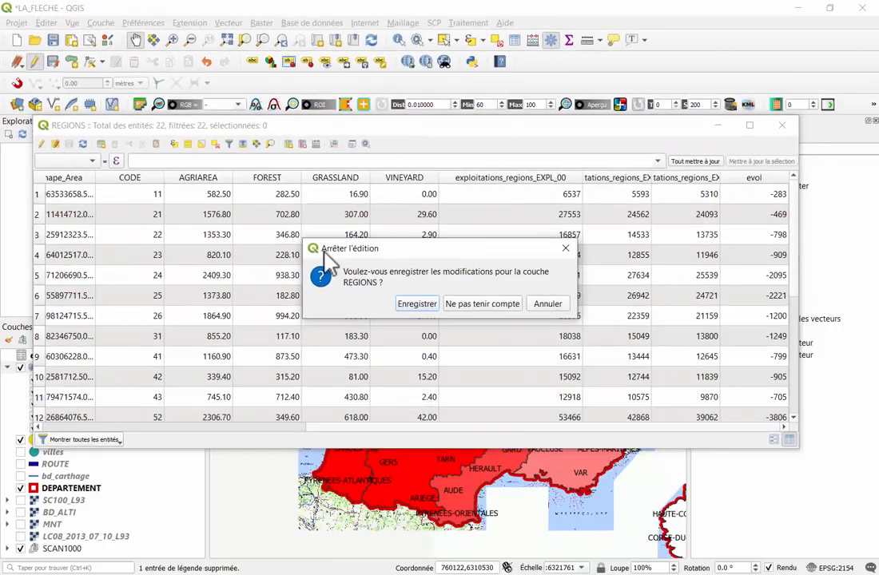
pyautogui.click(416, 307)
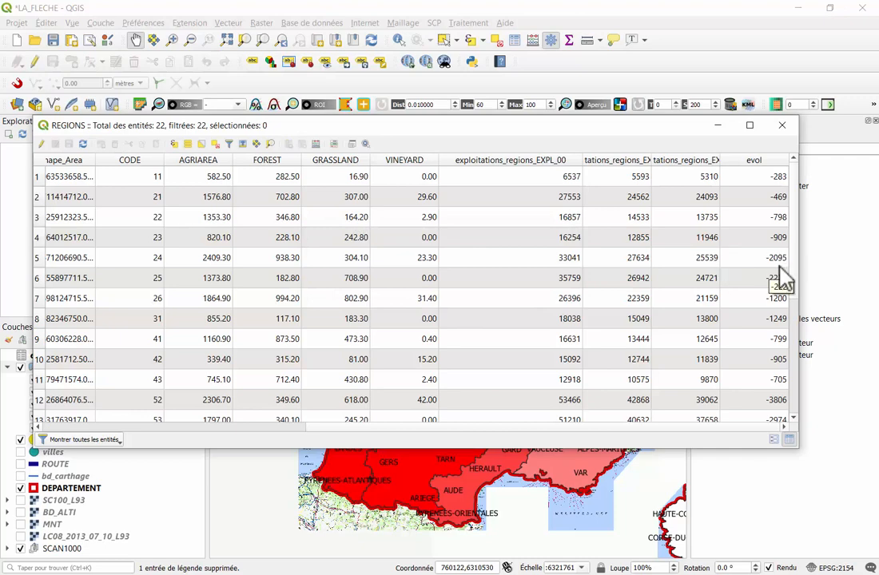
pyautogui.moveTo(794, 199); pyautogui.dragTo(853, 213)
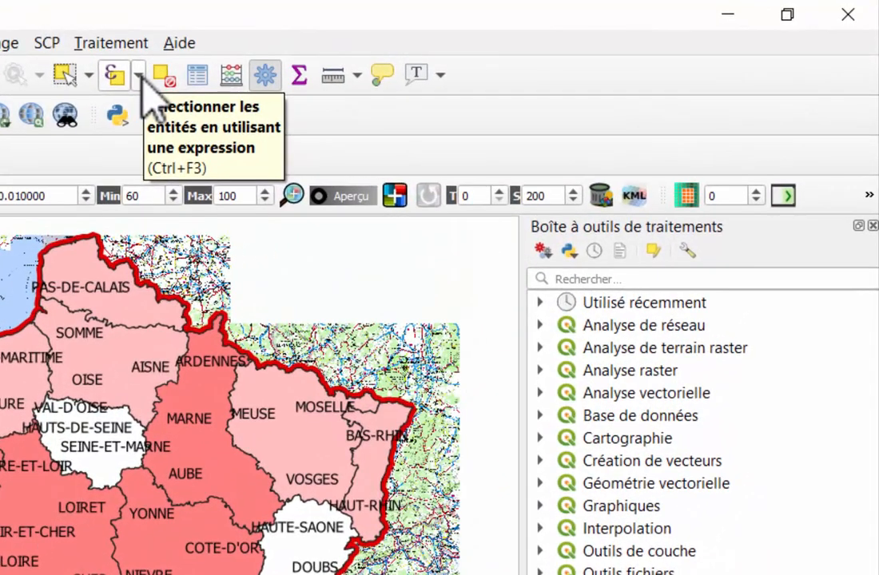
pyautogui.click(139, 76)
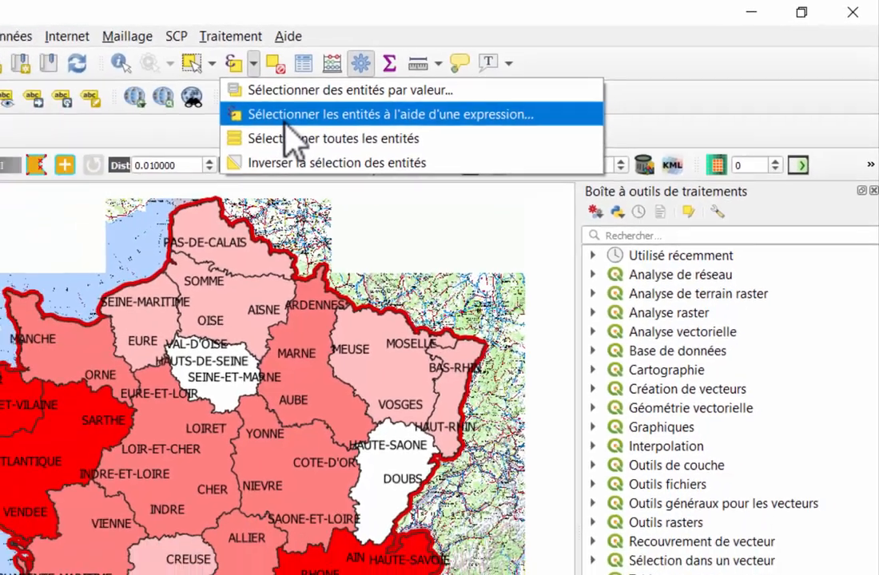
pyautogui.click(175, 140)
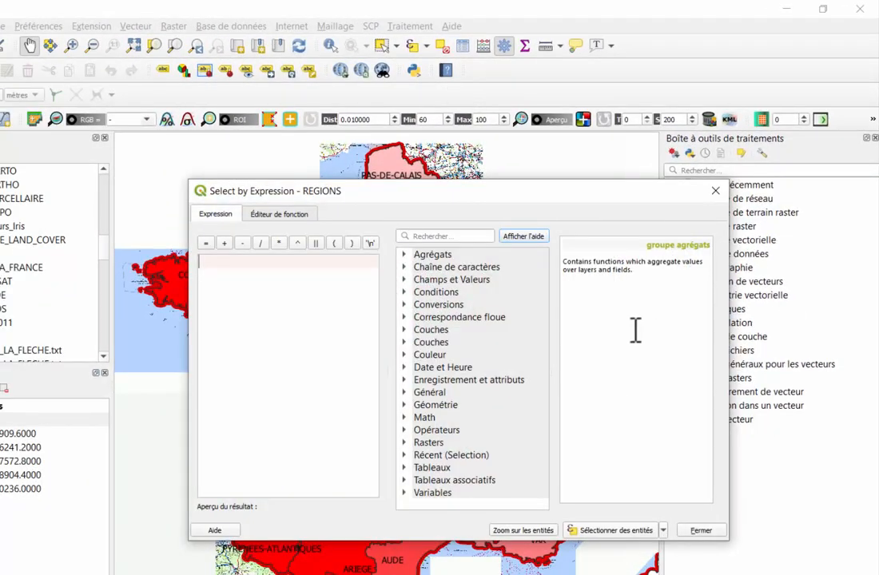
pyautogui.click(716, 196)
pyautogui.click(462, 48)
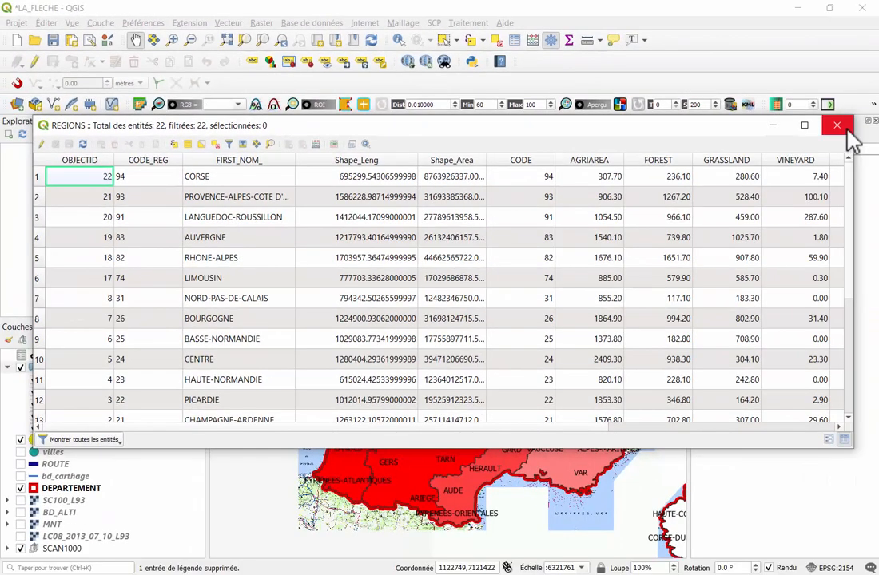
pyautogui.click(840, 128)
# Open selection by expression for REGIONS, widen the dialog to read the field names, and build "exploitations_regions_EXPL_07" > 30000
pyautogui.click(472, 40)
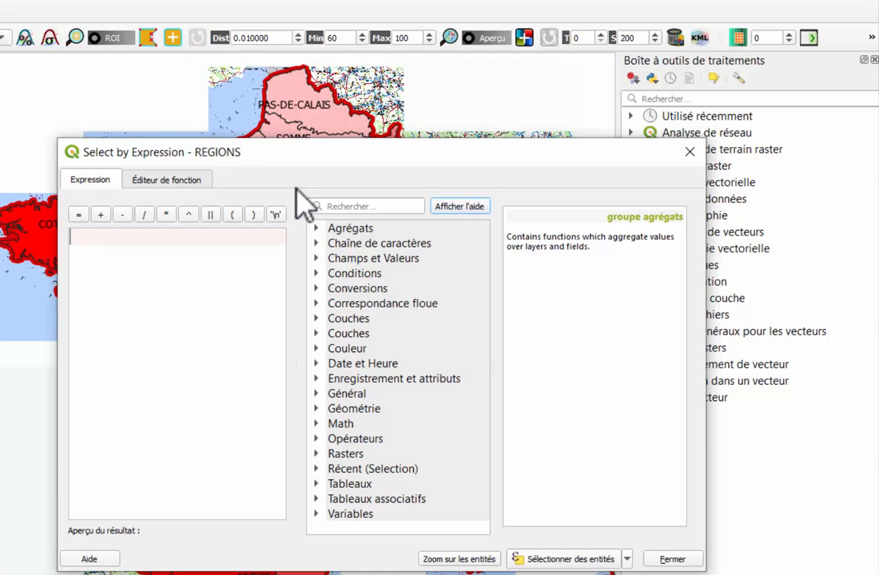
pyautogui.click(317, 258)
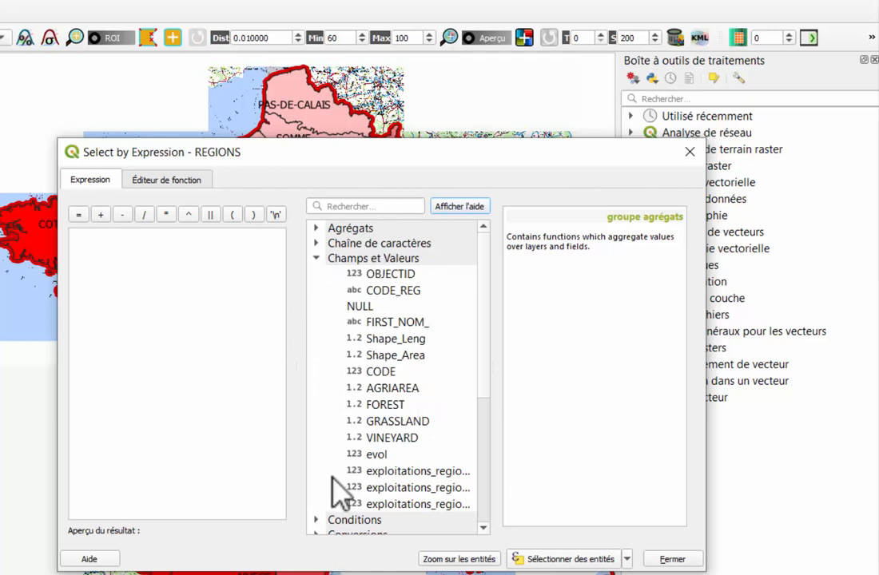
pyautogui.scroll(-4, 406, 263)
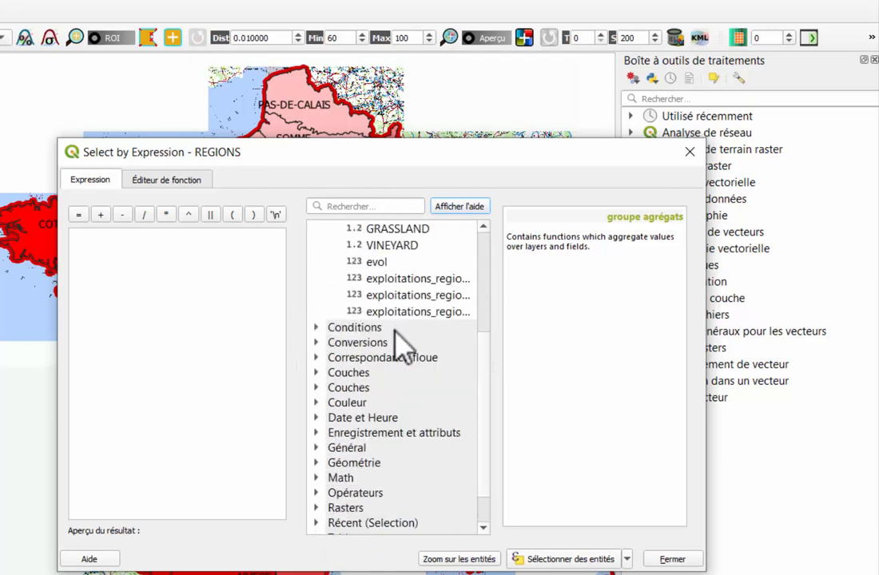
pyautogui.scroll(-1, 404, 347)
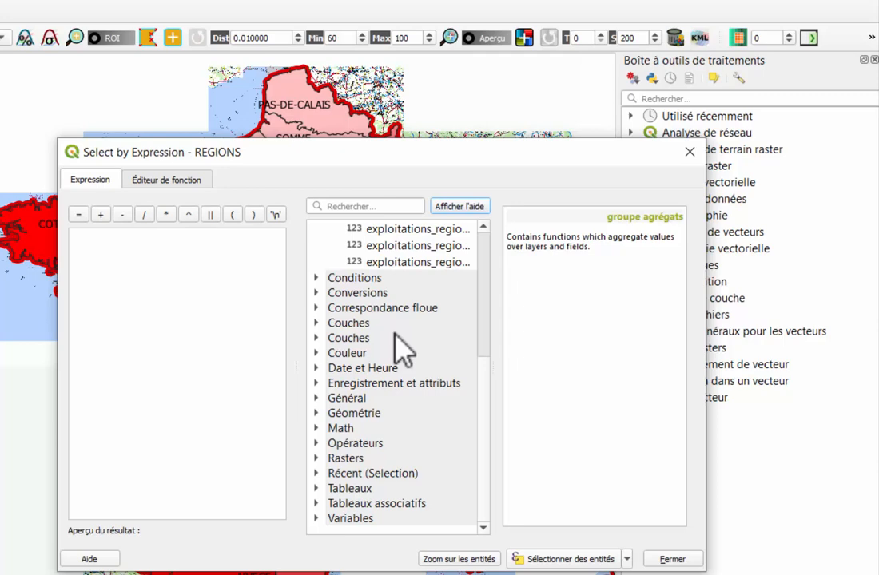
pyautogui.scroll(5, 404, 347)
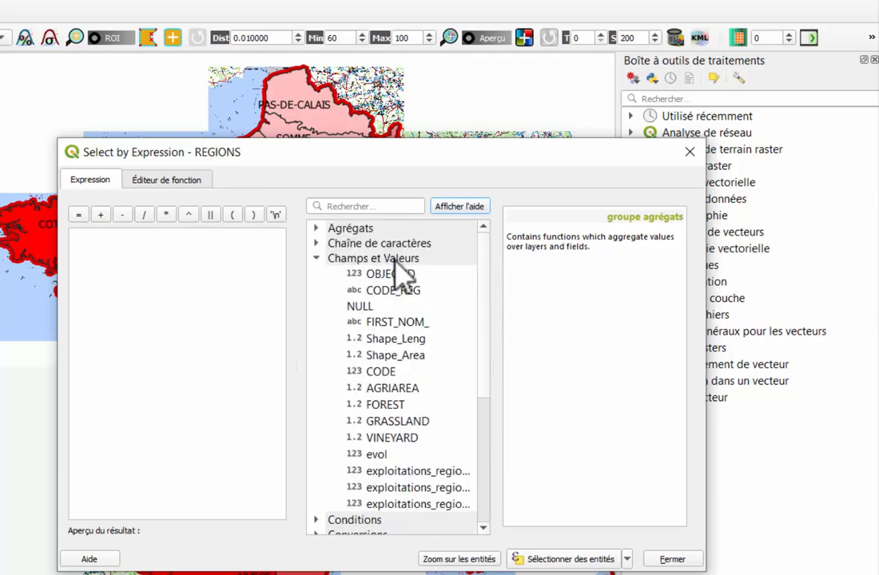
pyautogui.scroll(-2, 407, 382)
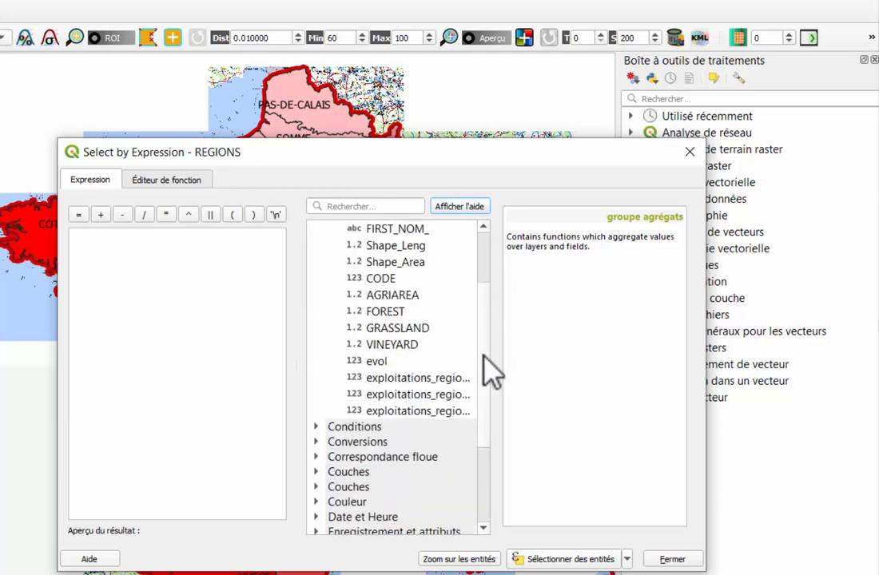
pyautogui.moveTo(704, 301); pyautogui.dragTo(859, 289)
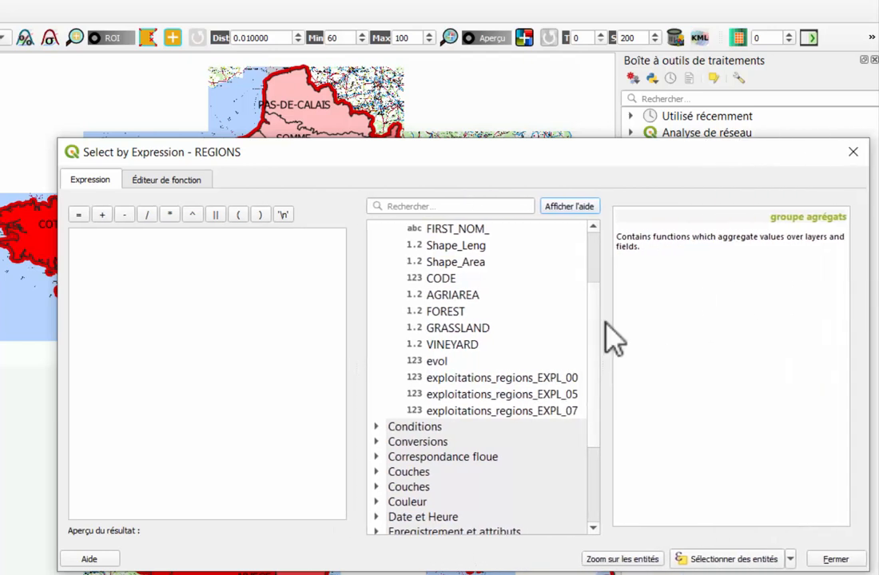
pyautogui.doubleClick(487, 411)
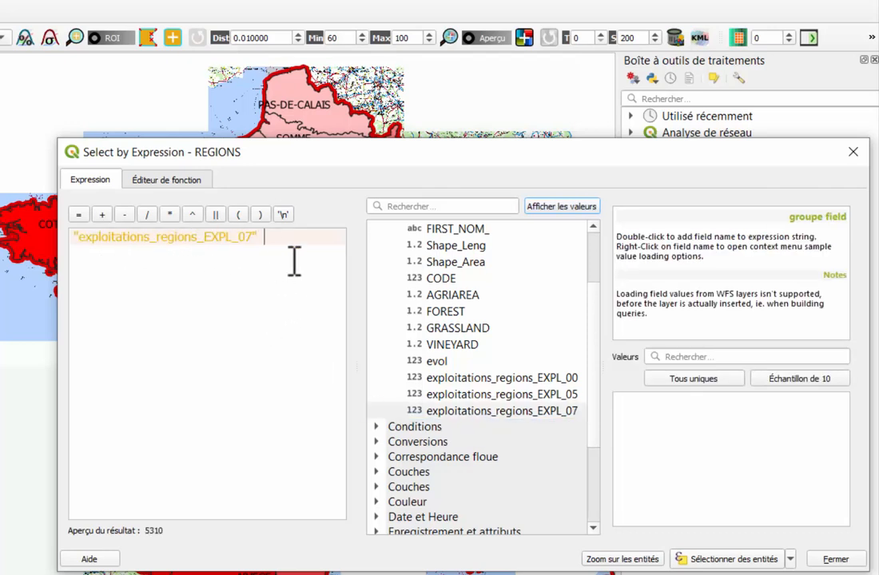
pyautogui.write('> 30000')
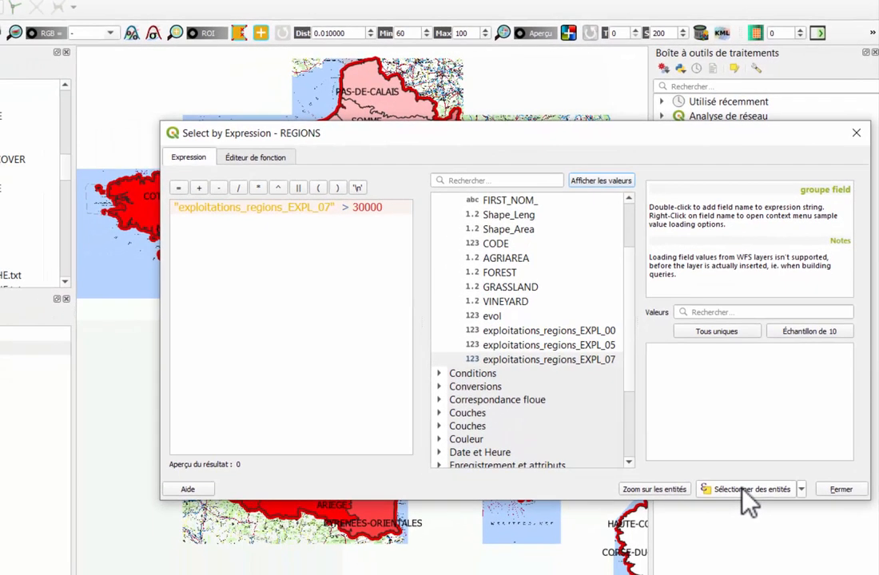
# Select the REGIONS features matching the expression and close the dialog to check the highlighted regions on the map
pyautogui.click(802, 489)
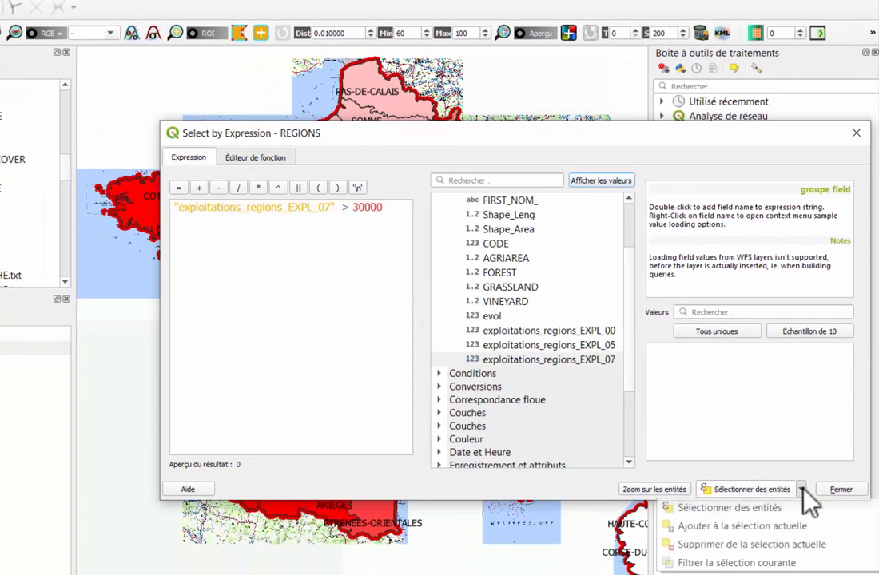
pyautogui.click(730, 509)
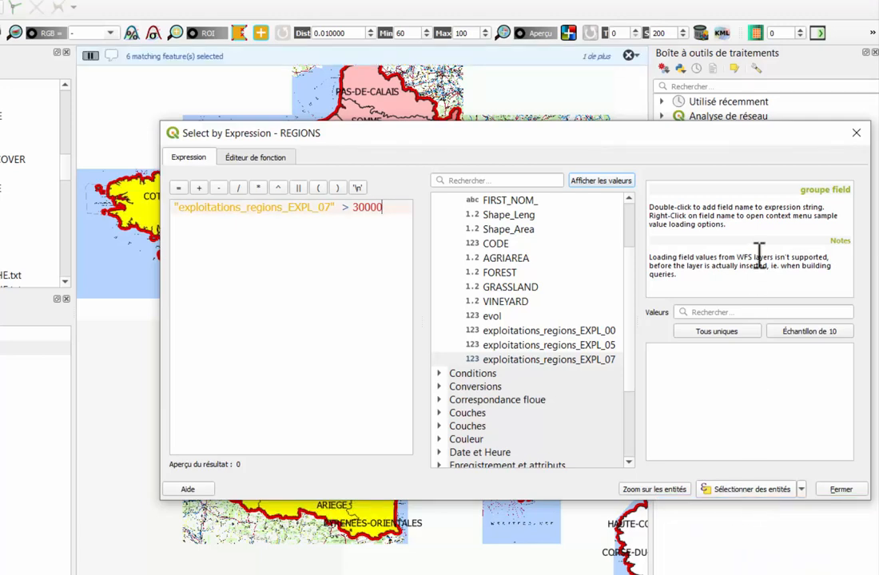
pyautogui.moveTo(639, 137); pyautogui.dragTo(473, 250)
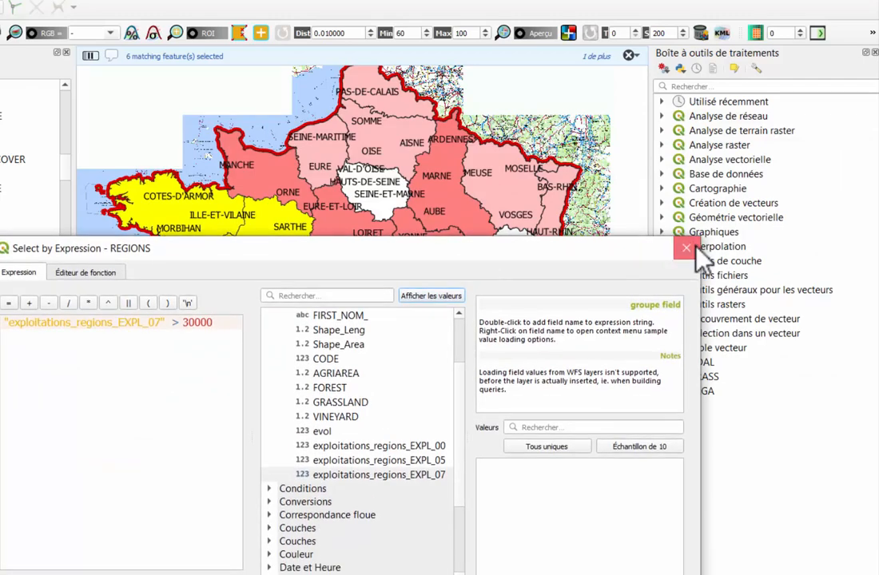
pyautogui.click(689, 251)
pyautogui.scroll(-1, 386, 276)
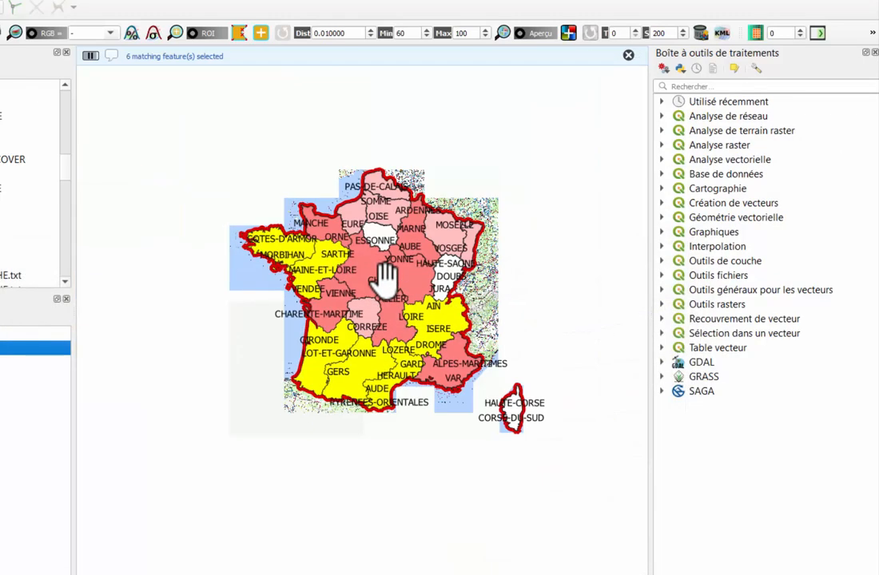
pyautogui.scroll(1, 386, 275)
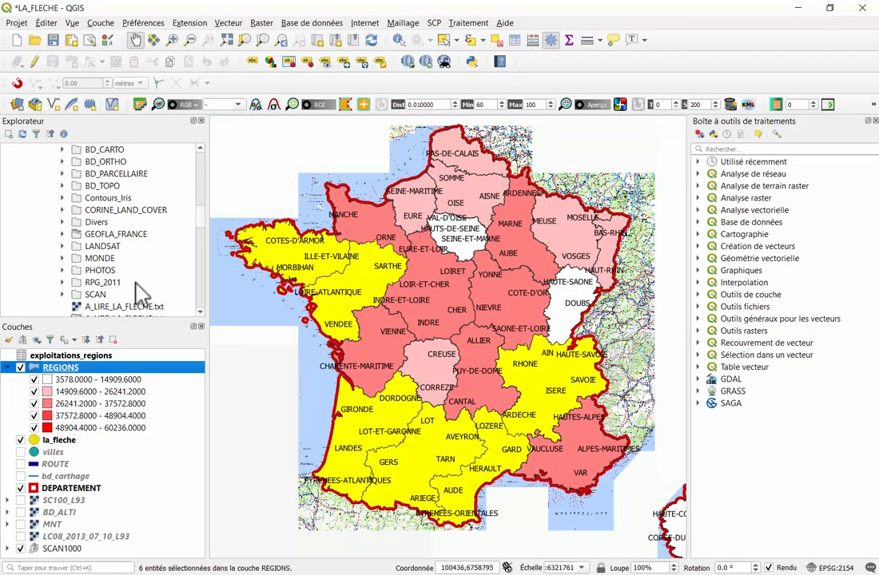
# Open the REGIONS attribute table, look through the rows for the selected regions, and close the table
pyautogui.click(501, 62)
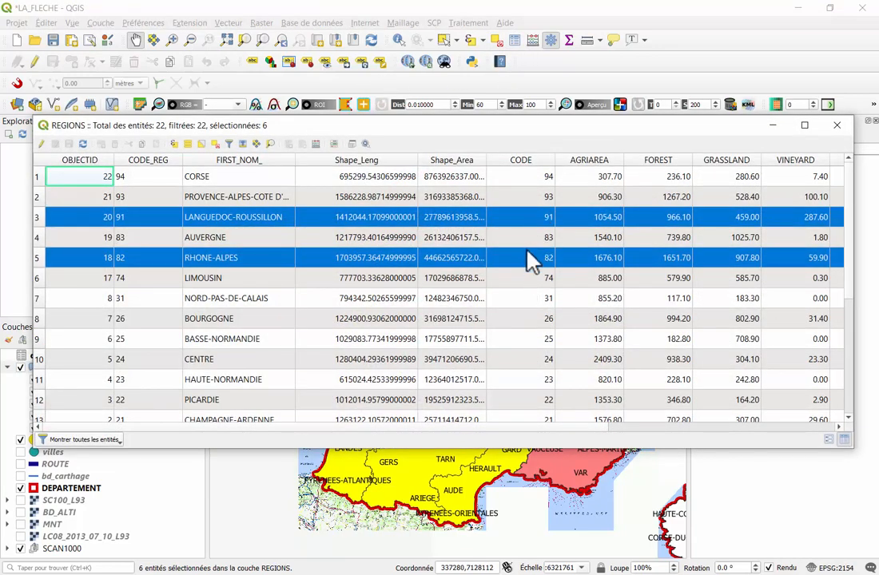
pyautogui.scroll(-3, 505, 249)
pyautogui.scroll(1, 501, 250)
pyautogui.scroll(3, 502, 252)
pyautogui.click(837, 126)
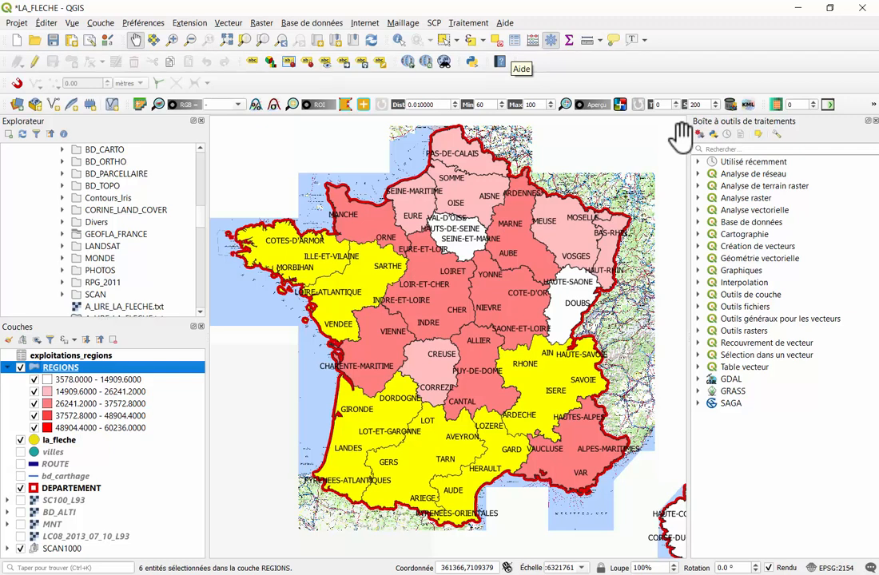
# Reopen selection by expression for REGIONS and enter "exploitations_regions_EXPL_07" > 30000 followed by AND
pyautogui.click(471, 41)
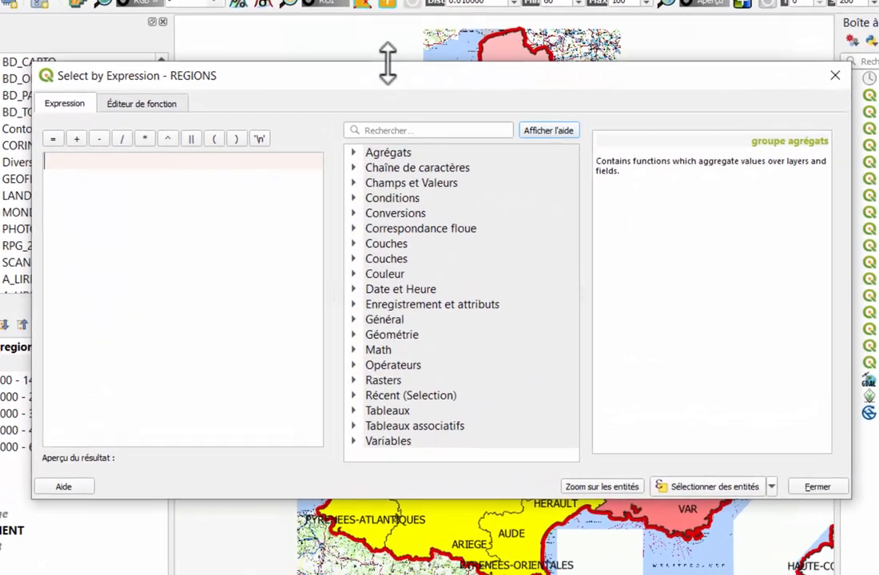
pyautogui.moveTo(384, 81); pyautogui.dragTo(412, 93)
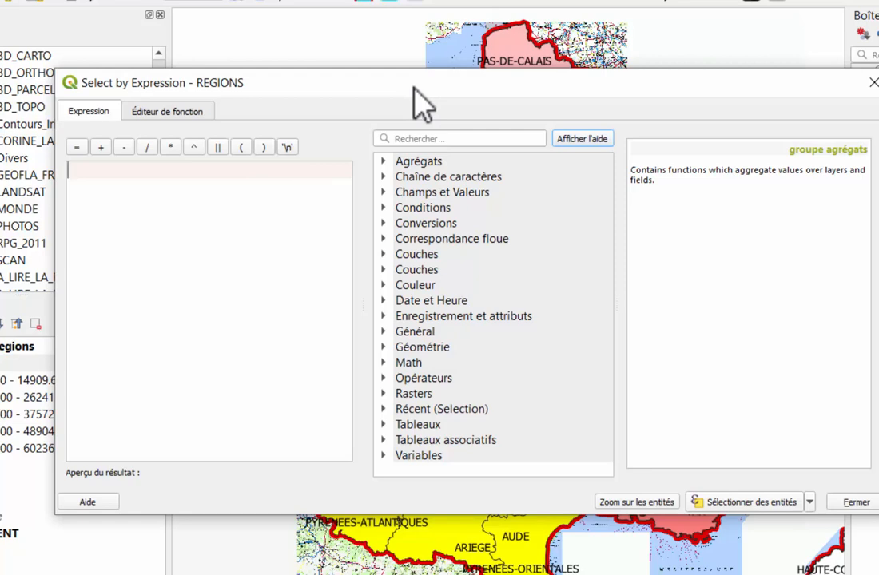
pyautogui.moveTo(437, 87); pyautogui.dragTo(422, 2)
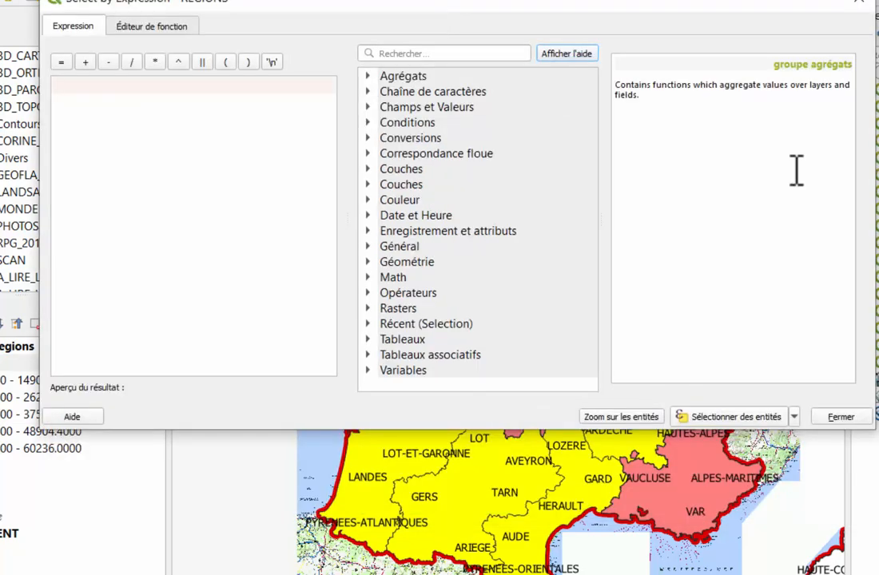
pyautogui.click(369, 108)
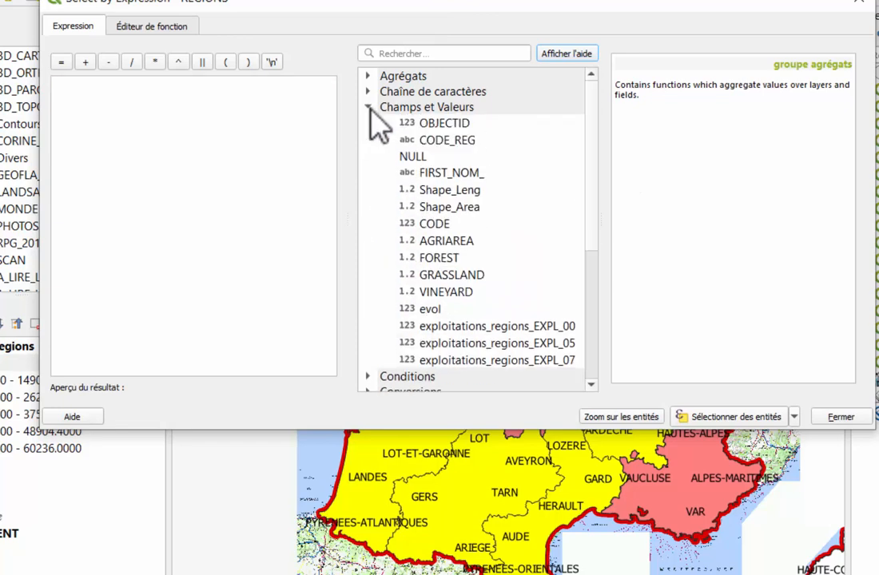
pyautogui.doubleClick(477, 361)
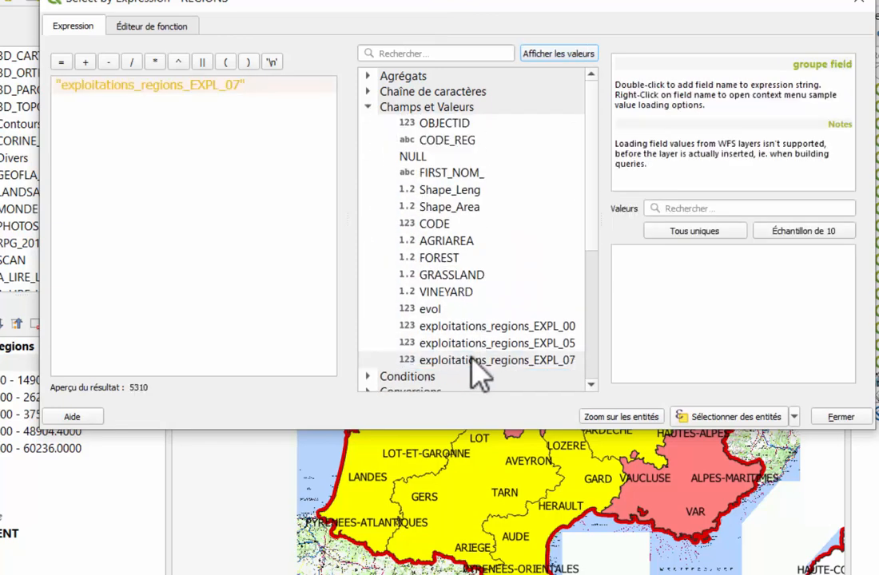
pyautogui.write('> 30000 A')
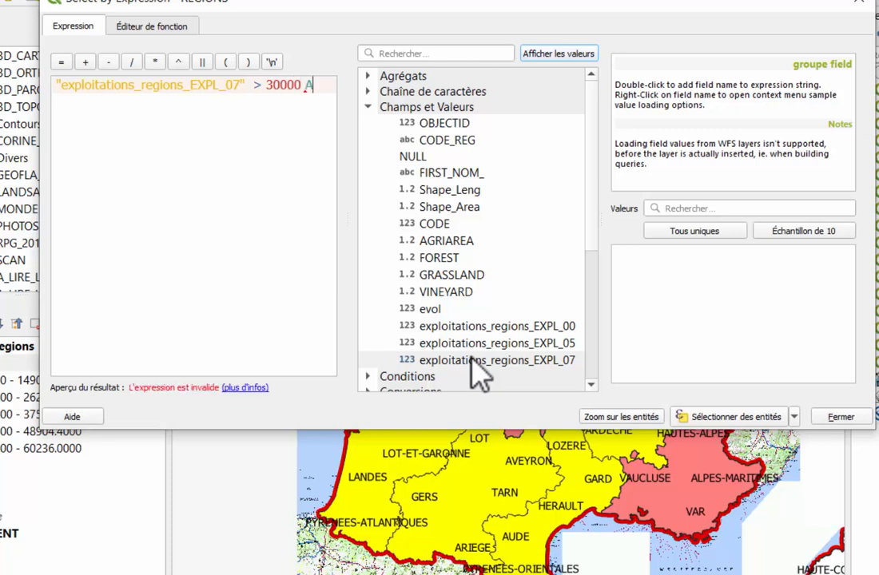
pyautogui.write('ND')
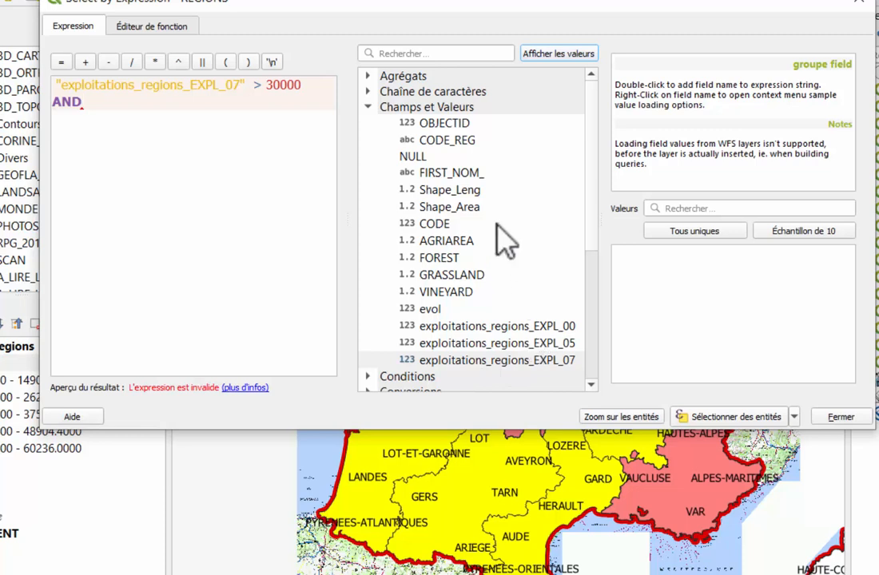
pyautogui.doubleClick(450, 207)
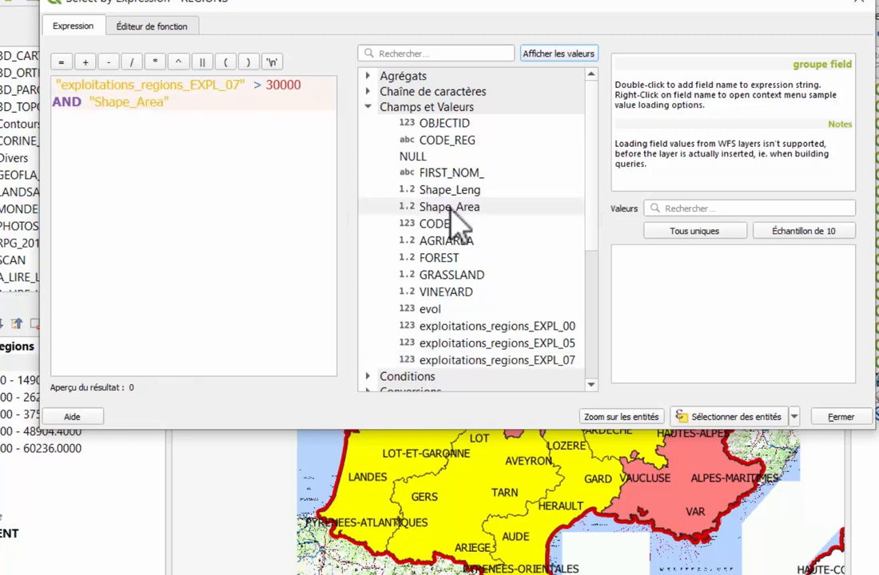
pyautogui.write('>')
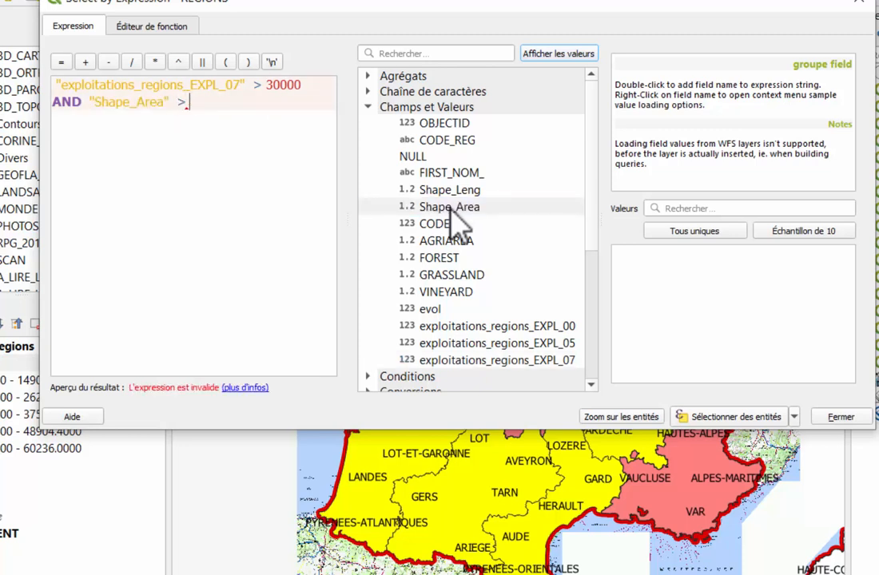
pyautogui.write(' 3000000')
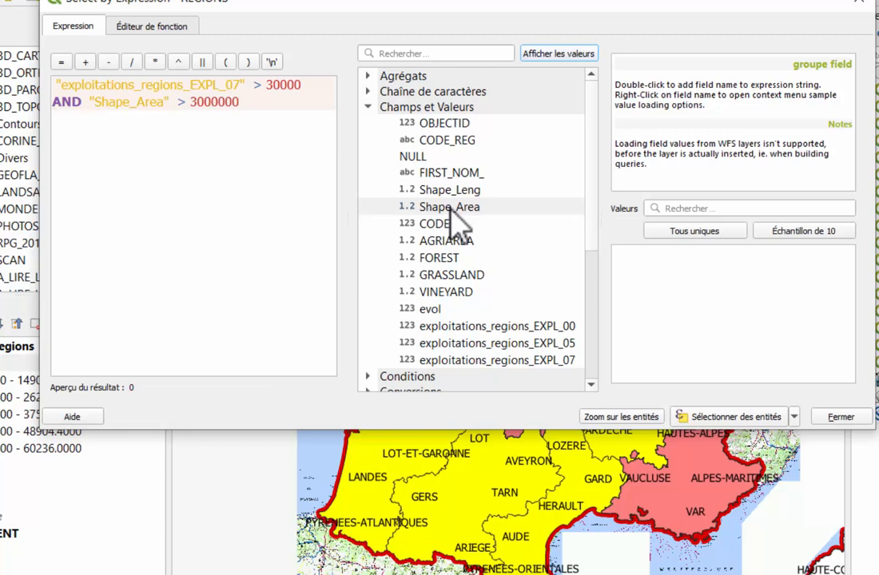
pyautogui.write('0000')
pyautogui.click(668, 417)
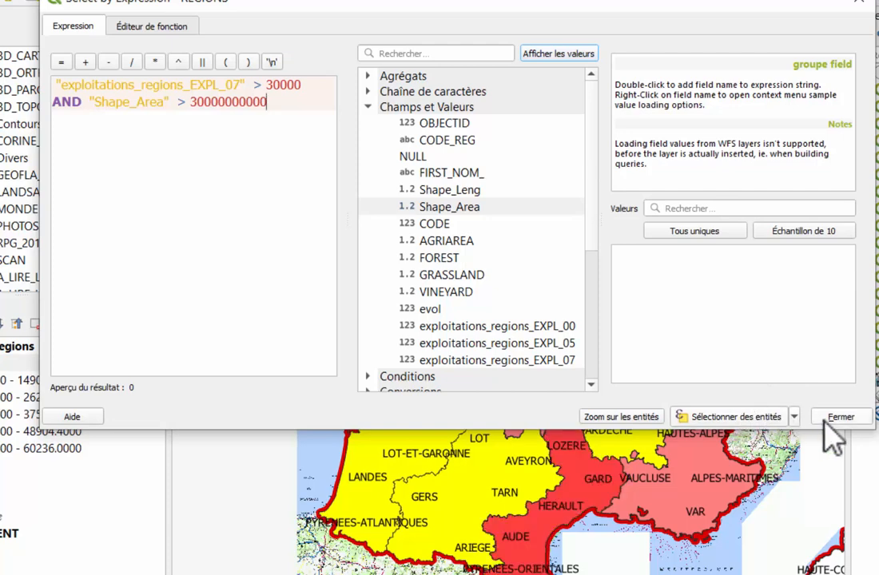
pyautogui.click(833, 417)
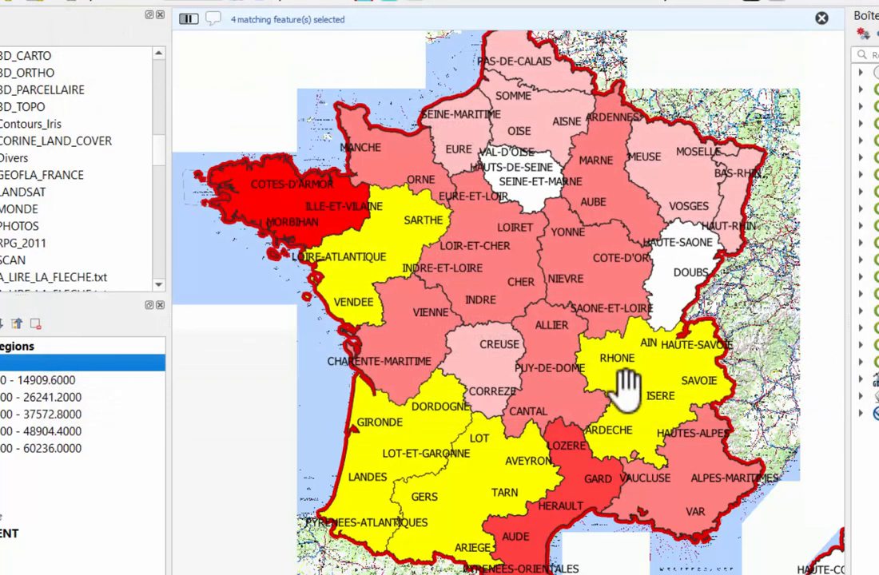